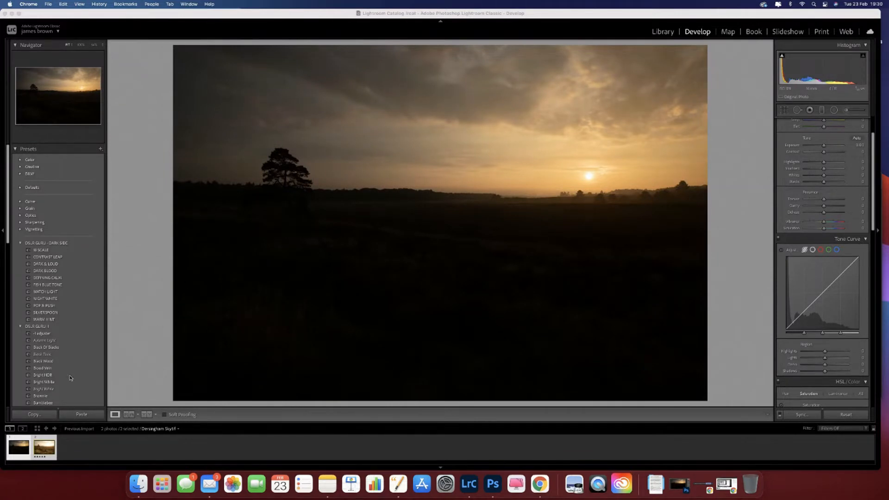
# Step: Compare the Dersingham Sky and Foreground photos, and open both as layers in Photoshop
pyautogui.click(44, 447)
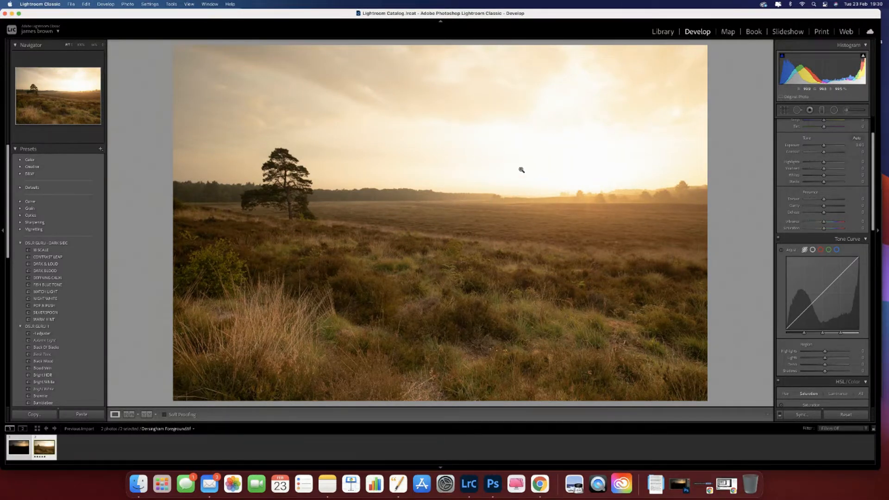
pyautogui.click(21, 456)
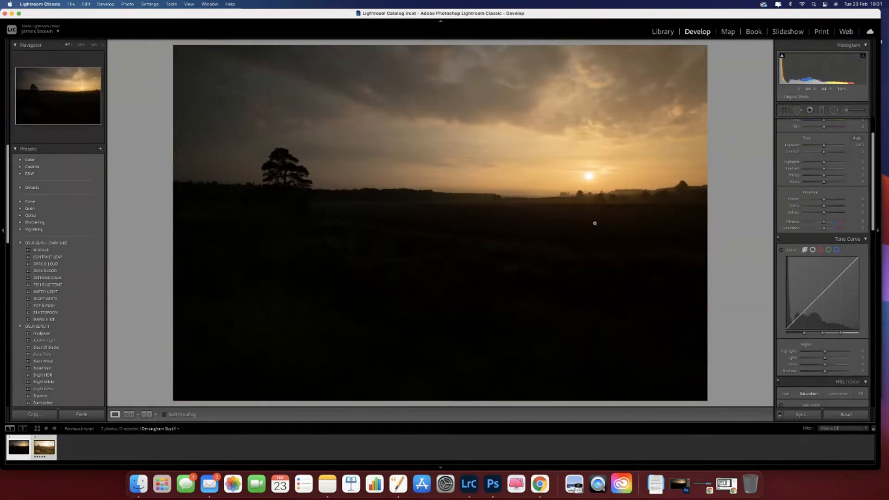
pyautogui.click(46, 450)
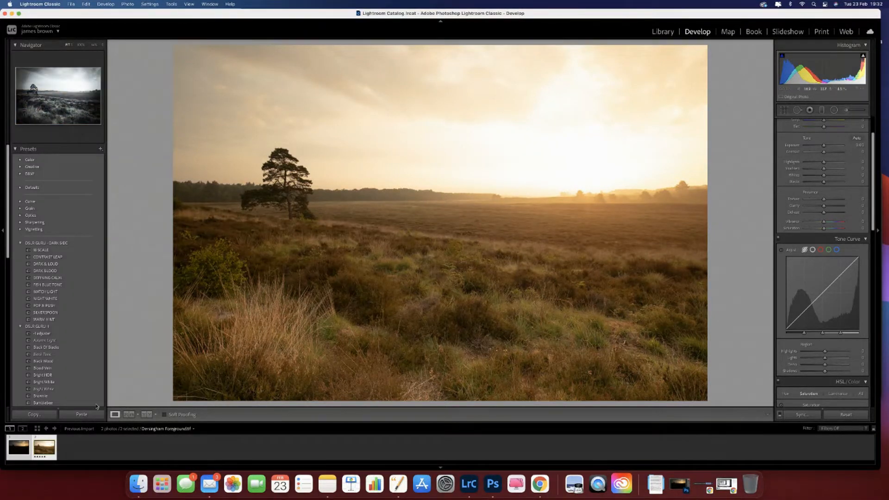
pyautogui.rightClick(41, 449)
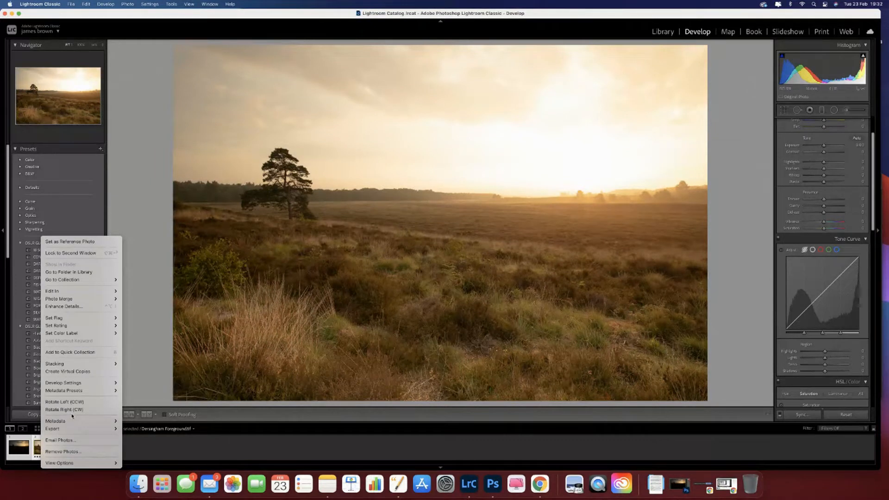
pyautogui.moveTo(79, 293)
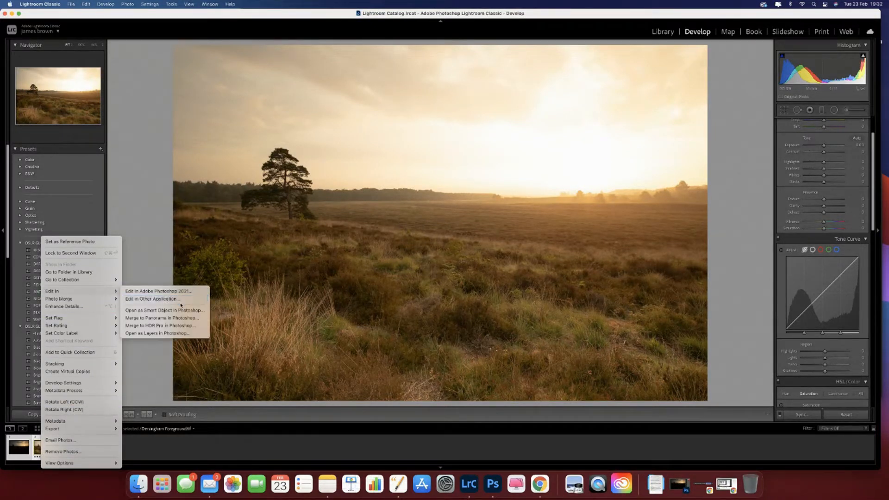
pyautogui.click(180, 335)
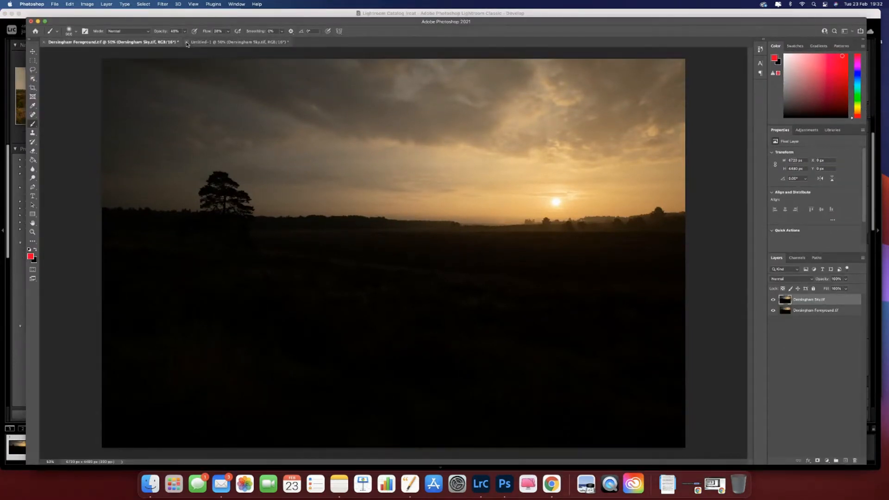
# Step: Close the Untitled-1 and Dersingham Foreground documents in Photoshop without saving them
pyautogui.click(187, 42)
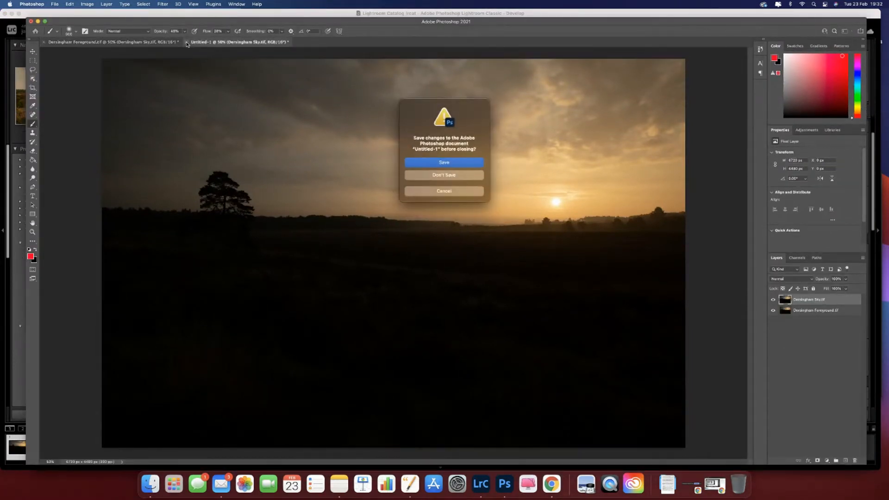
pyautogui.click(443, 175)
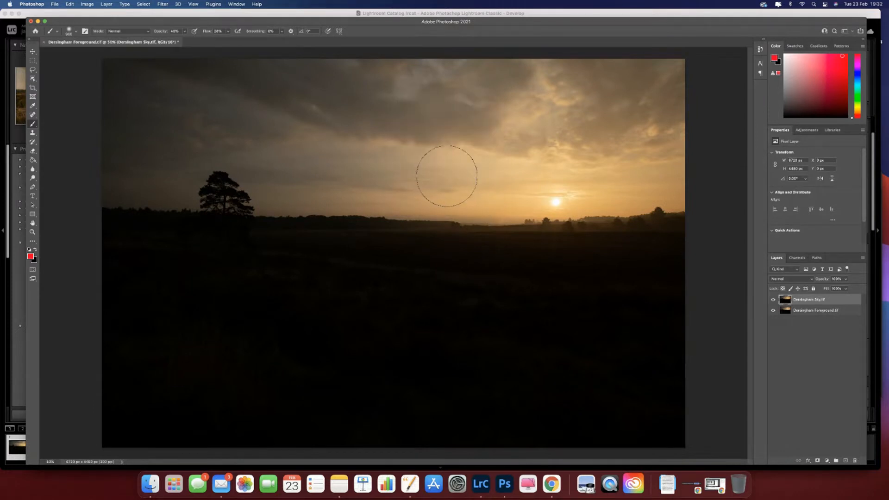
pyautogui.click(12, 14)
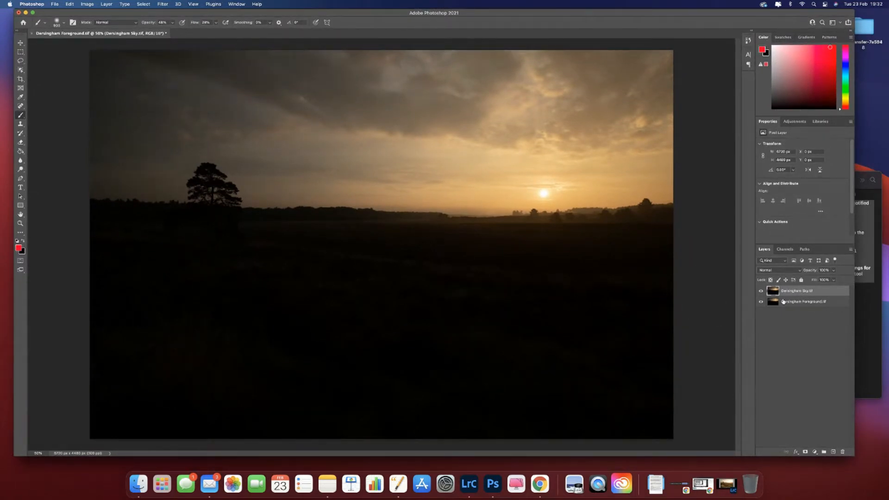
pyautogui.click(32, 34)
pyautogui.click(460, 183)
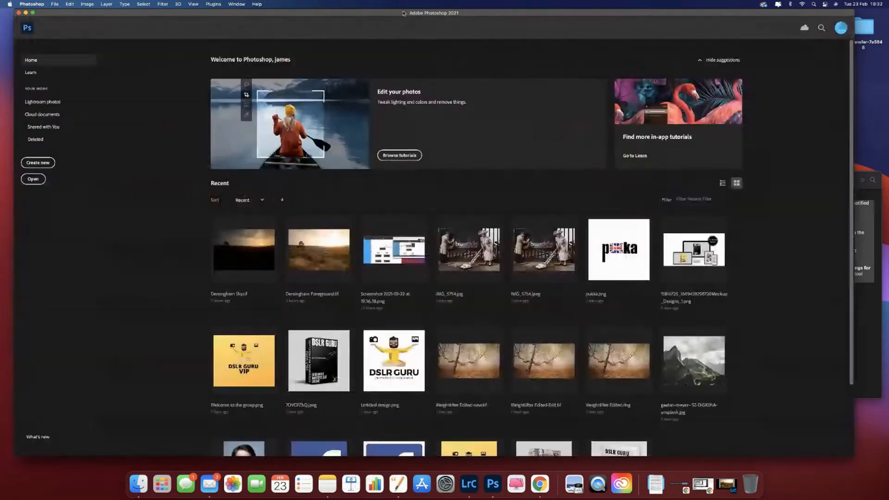
# Step: Return to Lightroom Classic and open the two selected Dersingham photos as layers in one Photoshop document
pyautogui.moveTo(329, 14); pyautogui.dragTo(445, 119)
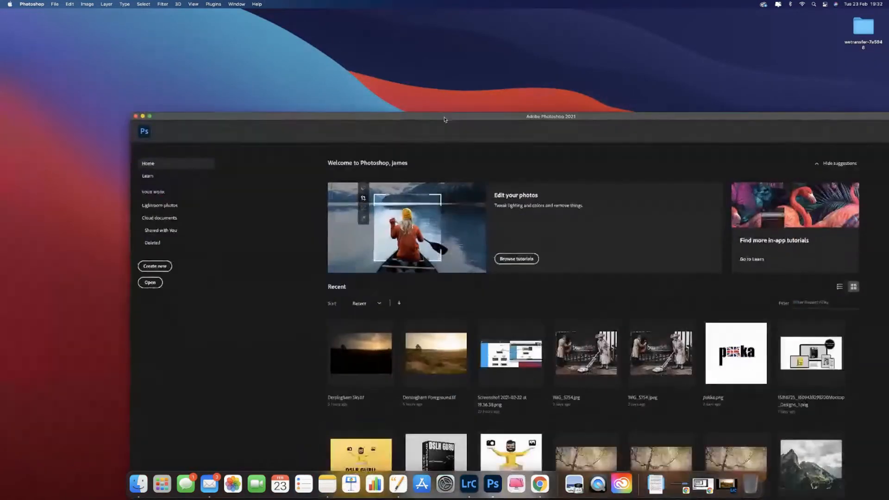
pyautogui.click(471, 483)
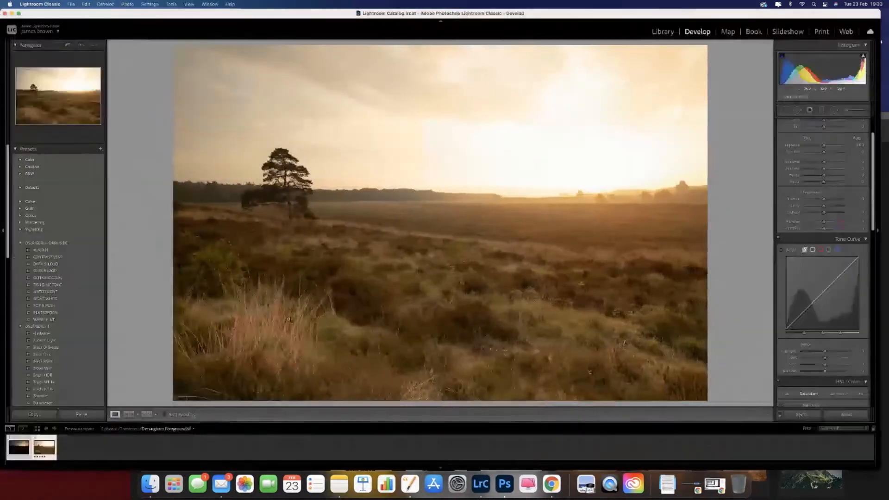
pyautogui.rightClick(48, 448)
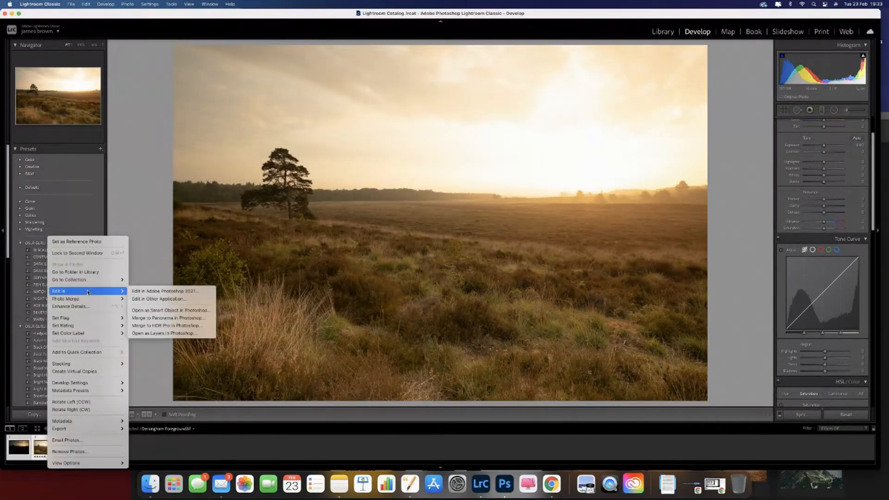
pyautogui.click(180, 334)
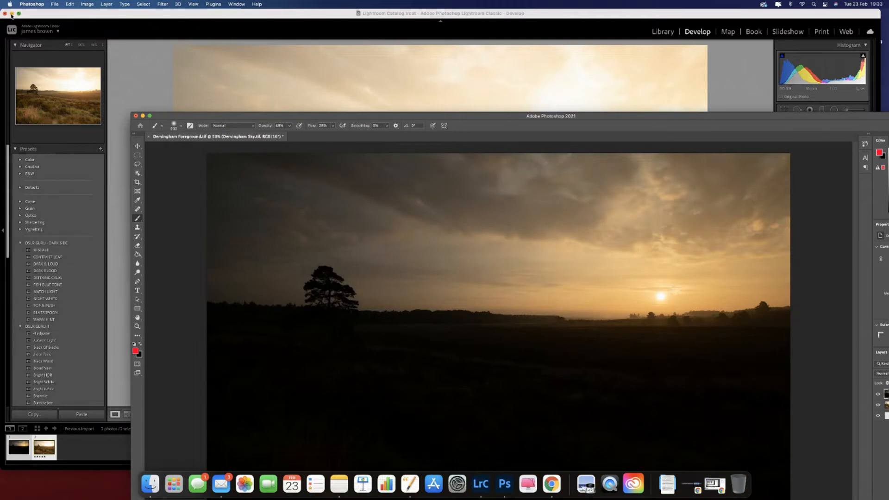
pyautogui.click(12, 14)
pyautogui.moveTo(267, 117); pyautogui.dragTo(155, 6)
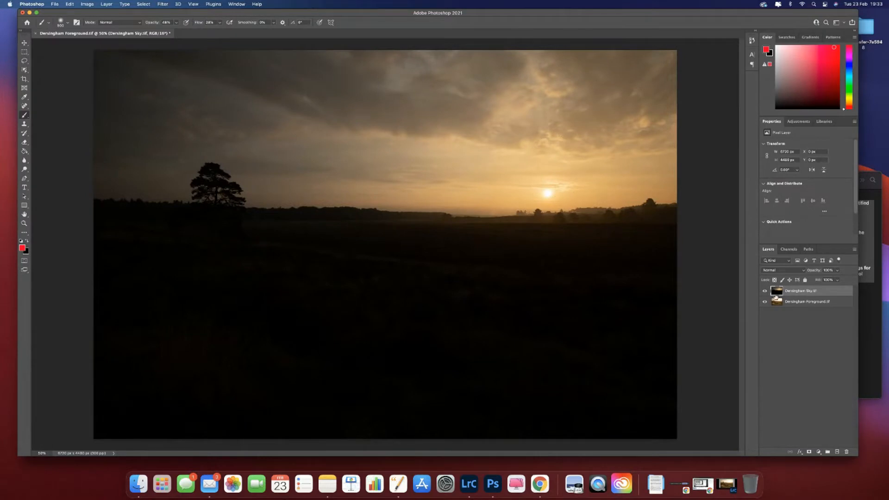
# Step: Compare the two exposures, add a black layer mask to the Dersingham Sky layer, and delete the extra vector mask
pyautogui.click(764, 292)
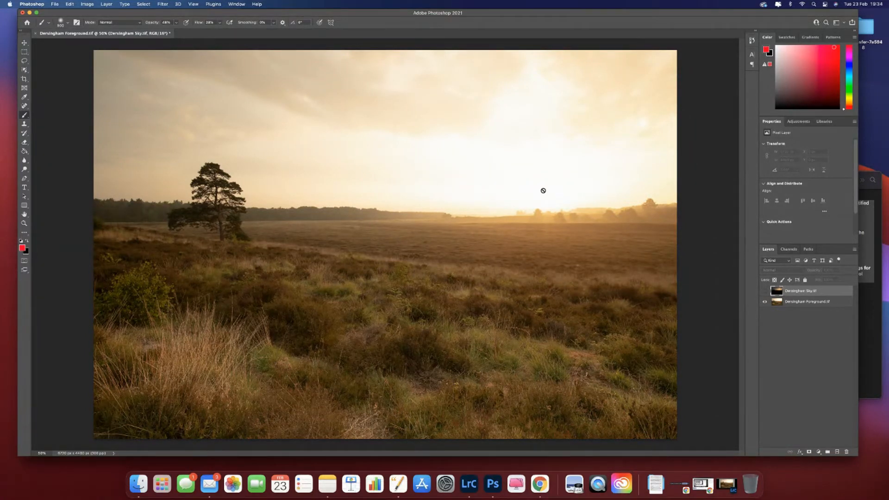
pyautogui.click(765, 291)
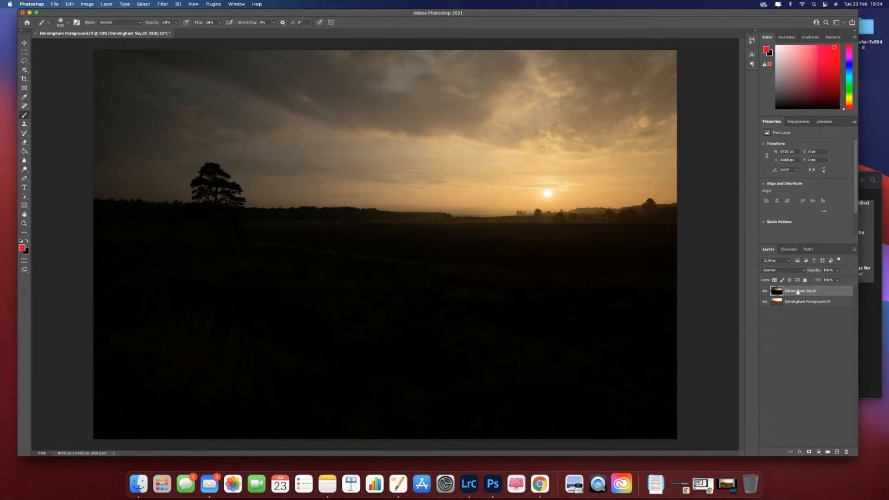
pyautogui.keyDown('alt'); pyautogui.click(809, 452); pyautogui.keyUp('alt')
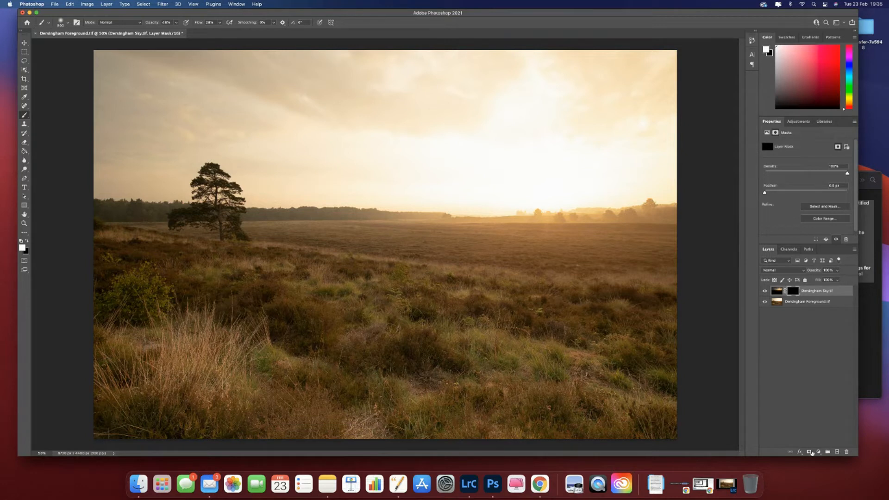
pyautogui.click(809, 452)
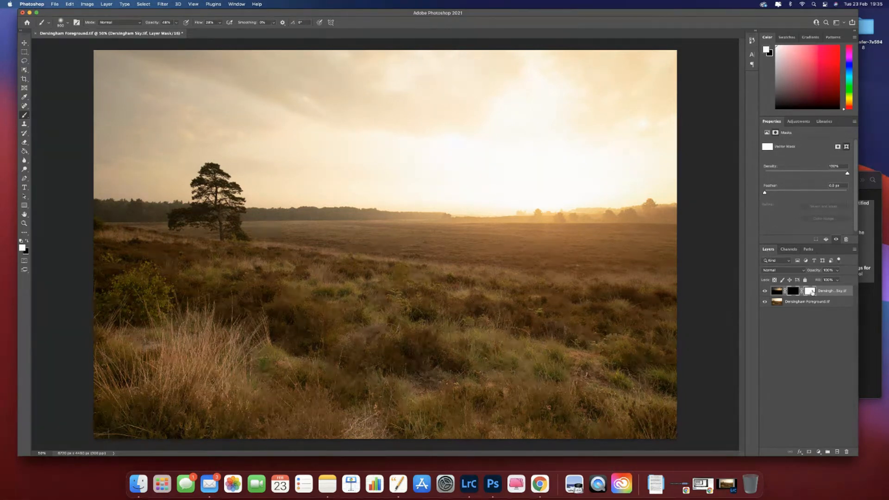
pyautogui.moveTo(810, 293); pyautogui.dragTo(847, 449)
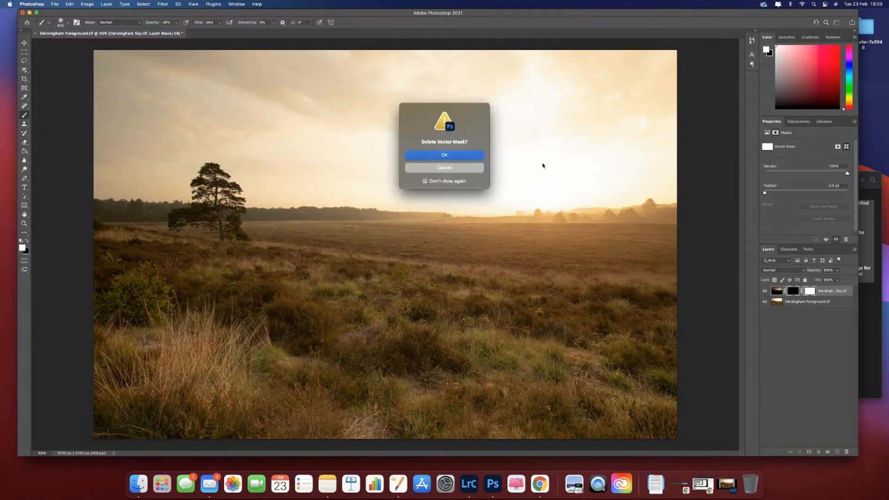
pyautogui.click(430, 157)
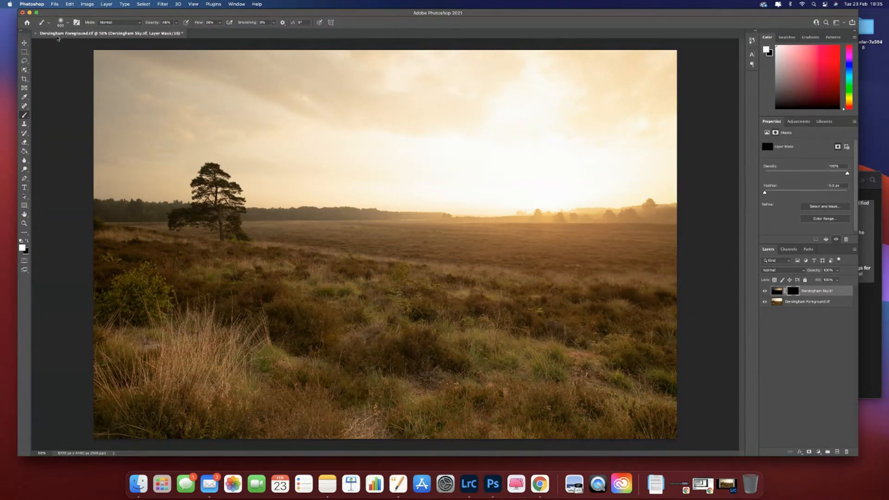
# Step: Set up a soft-edged brush with about 38% opacity, reduced flow and white as the foreground colour
pyautogui.click(68, 23)
pyautogui.moveTo(63, 59)
pyautogui.mouseDown()
pyautogui.moveTo(86, 61)
pyautogui.moveTo(49, 64)
pyautogui.mouseUp()
pyautogui.click(168, 14)
pyautogui.click(220, 23)
pyautogui.click(176, 25)
pyautogui.click(26, 242)
pyautogui.click(28, 242)
pyautogui.click(28, 242)
pyautogui.click(28, 241)
# Step: Paint white on the Dersingham Sky mask to partly reveal the clouds and sun, checking coverage with the foreground layer hidden
pyautogui.moveTo(338, 98)
pyautogui.mouseDown()
pyautogui.moveTo(615, 89)
pyautogui.moveTo(665, 75)
pyautogui.moveTo(99, 73)
pyautogui.moveTo(422, 106)
pyautogui.moveTo(659, 107)
pyautogui.moveTo(631, 121)
pyautogui.moveTo(318, 137)
pyautogui.moveTo(457, 157)
pyautogui.moveTo(664, 167)
pyautogui.moveTo(526, 182)
pyautogui.moveTo(407, 182)
pyautogui.moveTo(629, 171)
pyautogui.moveTo(304, 155)
pyautogui.moveTo(668, 147)
pyautogui.moveTo(546, 129)
pyautogui.moveTo(411, 129)
pyautogui.moveTo(646, 110)
pyautogui.moveTo(647, 76)
pyautogui.mouseUp()
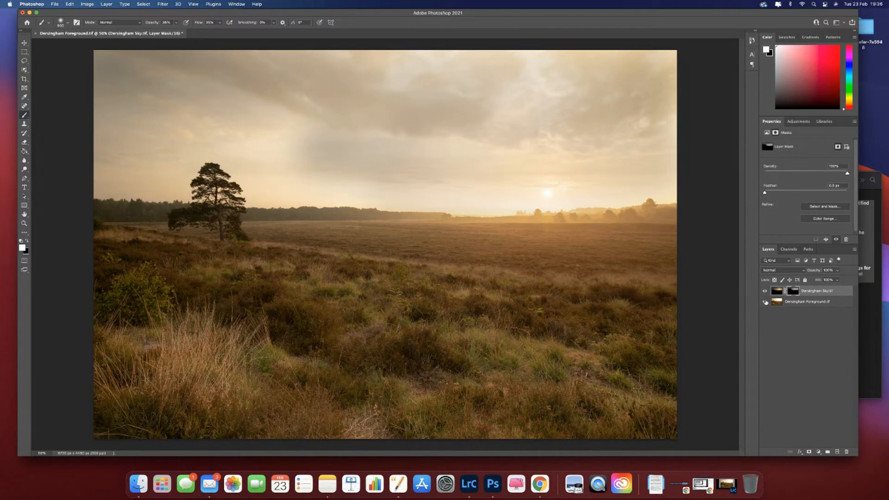
pyautogui.click(764, 302)
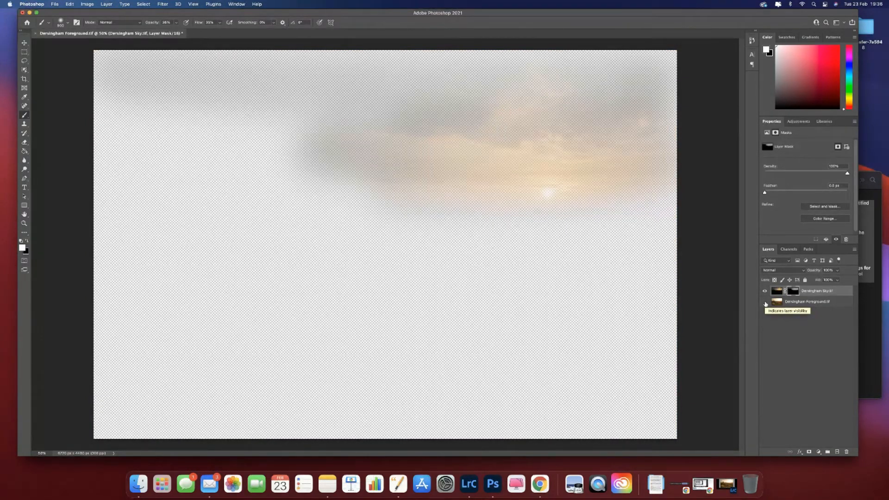
pyautogui.click(764, 301)
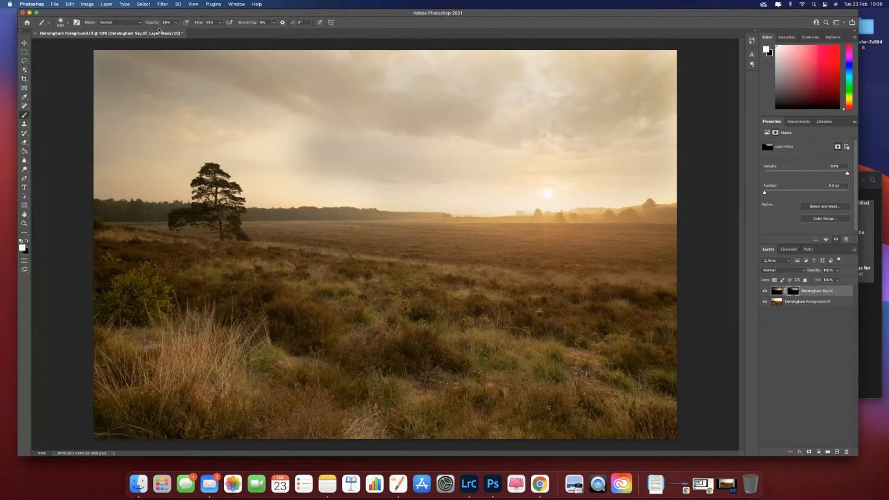
pyautogui.moveTo(532, 99)
pyautogui.mouseDown()
pyautogui.moveTo(659, 88)
pyautogui.moveTo(455, 81)
pyautogui.moveTo(665, 71)
pyautogui.moveTo(530, 74)
pyautogui.moveTo(639, 63)
pyautogui.moveTo(326, 81)
pyautogui.moveTo(463, 65)
pyautogui.moveTo(119, 76)
pyautogui.moveTo(264, 75)
pyautogui.moveTo(96, 92)
pyautogui.moveTo(252, 105)
pyautogui.moveTo(106, 113)
pyautogui.moveTo(119, 127)
pyautogui.moveTo(325, 135)
pyautogui.moveTo(329, 141)
pyautogui.moveTo(302, 154)
pyautogui.moveTo(403, 156)
pyautogui.moveTo(300, 171)
pyautogui.moveTo(634, 175)
pyautogui.mouseUp()
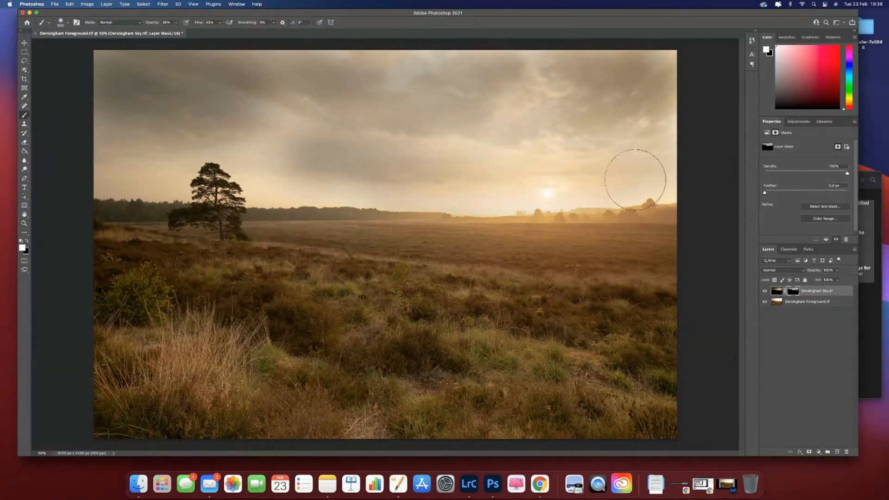
# Step: Try painting the sky mask along the horizon and in the clouds with brush hardness, opacity and flow at 100%
pyautogui.click(68, 23)
pyautogui.moveTo(60, 60); pyautogui.dragTo(144, 59)
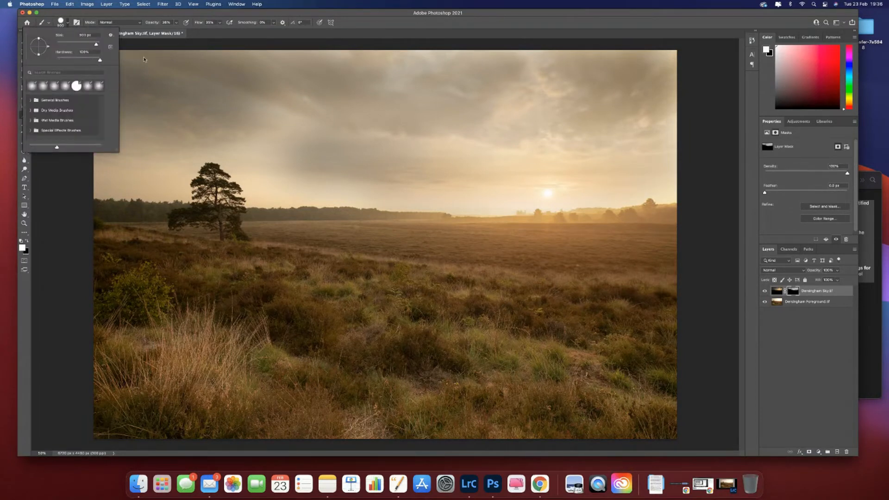
pyautogui.click(176, 23)
pyautogui.moveTo(177, 31); pyautogui.dragTo(305, 35)
pyautogui.click(219, 23)
pyautogui.moveTo(297, 199); pyautogui.dragTo(472, 205)
pyautogui.click(421, 98)
pyautogui.click(394, 123)
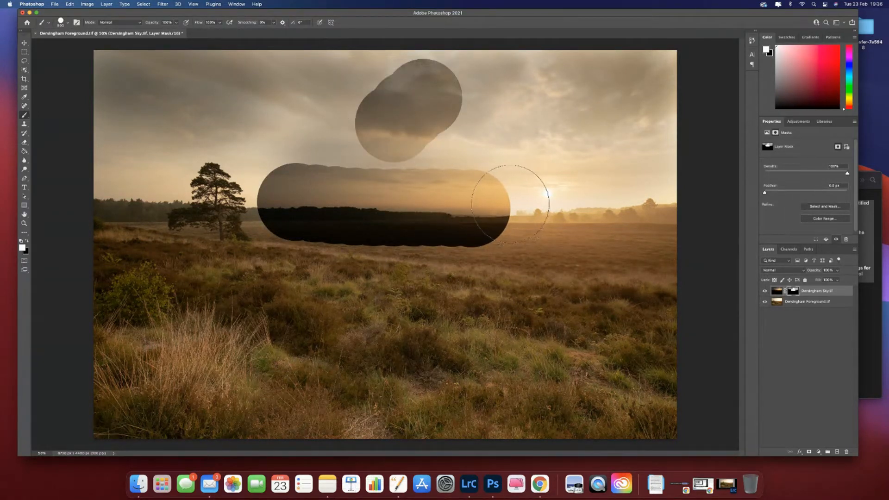
# Step: Undo the hard-edged brush strokes on the sky mask
pyautogui.press('super+z')
pyautogui.press('super+z')
pyautogui.press('super+z')
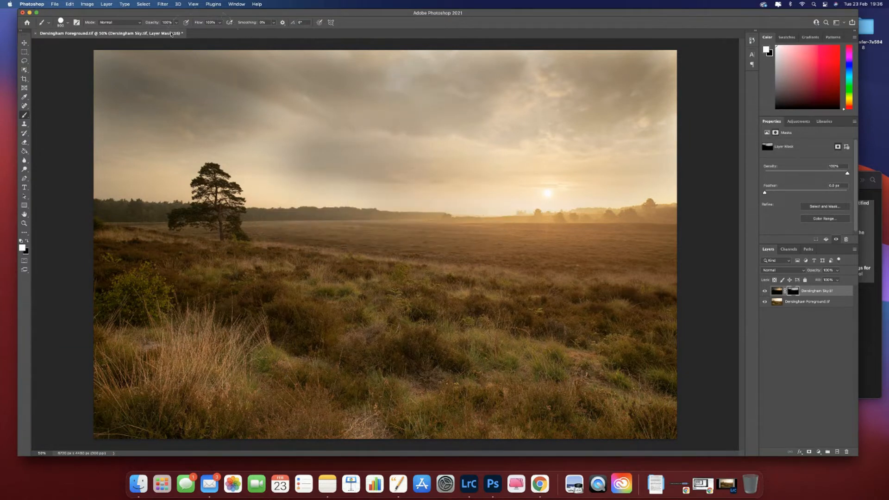
# Step: Make the brush soft-edged again and lower its opacity and flow to well under half strength
pyautogui.click(68, 22)
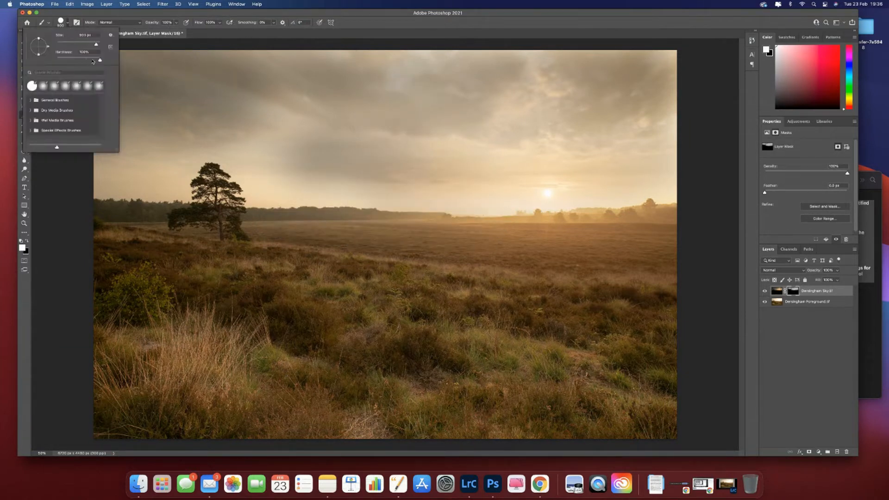
pyautogui.click(177, 33)
pyautogui.moveTo(178, 34); pyautogui.dragTo(156, 32)
pyautogui.click(219, 22)
pyautogui.moveTo(222, 31); pyautogui.dragTo(196, 32)
# Step: Build up soft white strokes across the whole sky on the mask, checking coverage with the foreground layer hidden
pyautogui.moveTo(426, 130)
pyautogui.mouseDown()
pyautogui.moveTo(281, 123)
pyautogui.moveTo(412, 144)
pyautogui.moveTo(304, 163)
pyautogui.moveTo(384, 172)
pyautogui.moveTo(92, 174)
pyautogui.moveTo(507, 180)
pyautogui.mouseUp()
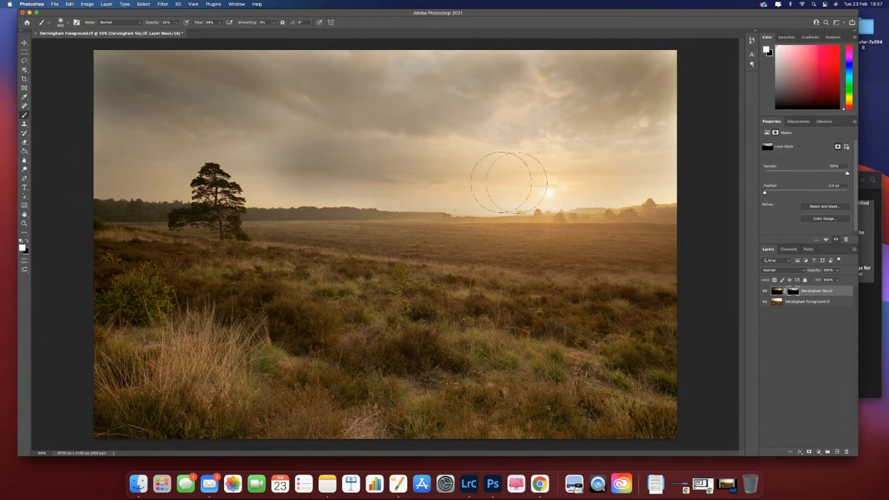
pyautogui.moveTo(408, 156)
pyautogui.mouseDown()
pyautogui.moveTo(648, 138)
pyautogui.moveTo(382, 133)
pyautogui.moveTo(652, 123)
pyautogui.moveTo(503, 147)
pyautogui.moveTo(653, 160)
pyautogui.moveTo(407, 105)
pyautogui.moveTo(637, 111)
pyautogui.moveTo(642, 160)
pyautogui.moveTo(569, 176)
pyautogui.moveTo(585, 185)
pyautogui.moveTo(671, 177)
pyautogui.moveTo(329, 171)
pyautogui.mouseUp()
pyautogui.moveTo(168, 136)
pyautogui.mouseDown()
pyautogui.moveTo(169, 164)
pyautogui.moveTo(155, 166)
pyautogui.moveTo(270, 170)
pyautogui.moveTo(63, 161)
pyautogui.moveTo(254, 67)
pyautogui.moveTo(643, 64)
pyautogui.mouseUp()
pyautogui.moveTo(600, 112)
pyautogui.mouseDown()
pyautogui.moveTo(506, 137)
pyautogui.moveTo(382, 147)
pyautogui.moveTo(690, 174)
pyautogui.moveTo(196, 171)
pyautogui.mouseUp()
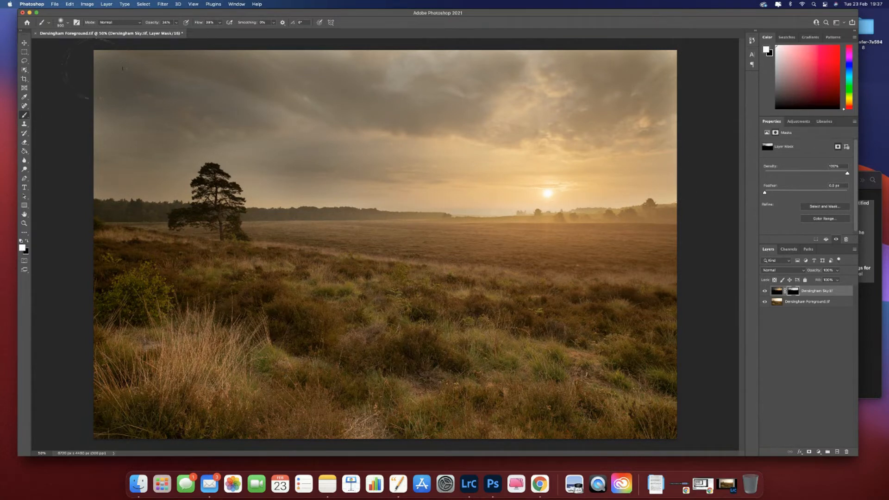
pyautogui.moveTo(90, 71)
pyautogui.mouseDown()
pyautogui.moveTo(408, 107)
pyautogui.moveTo(678, 103)
pyautogui.mouseUp()
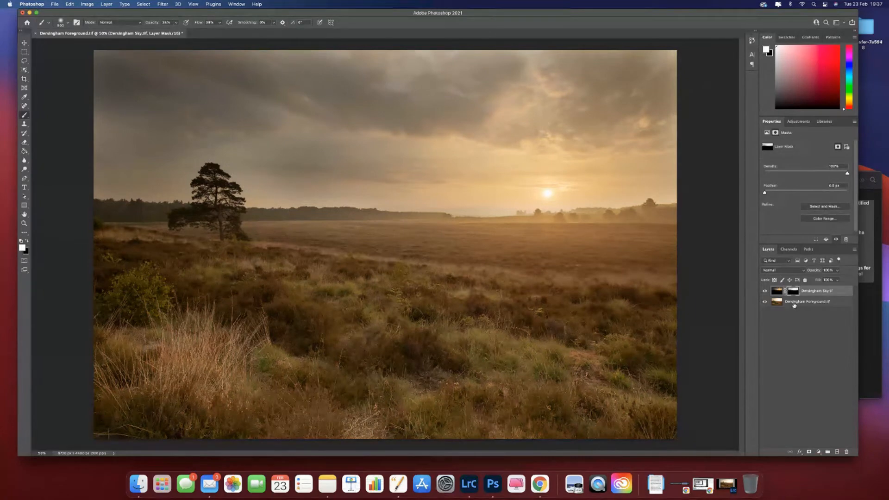
pyautogui.click(766, 304)
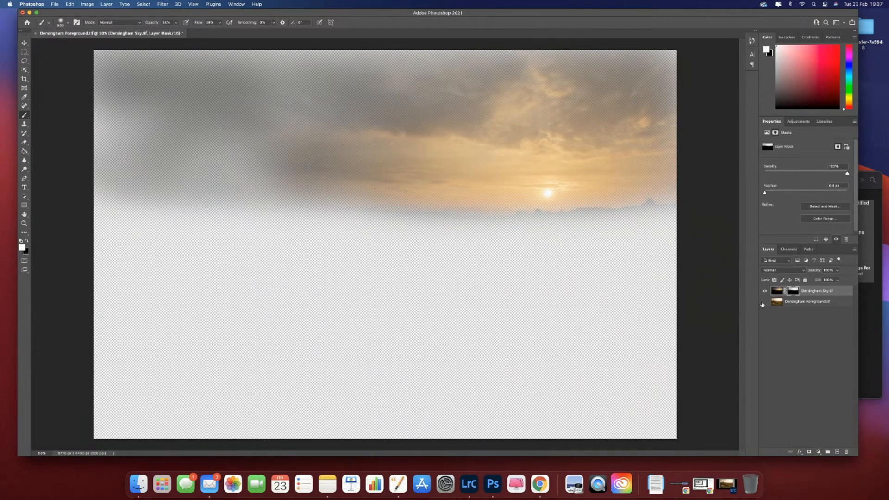
pyautogui.click(764, 302)
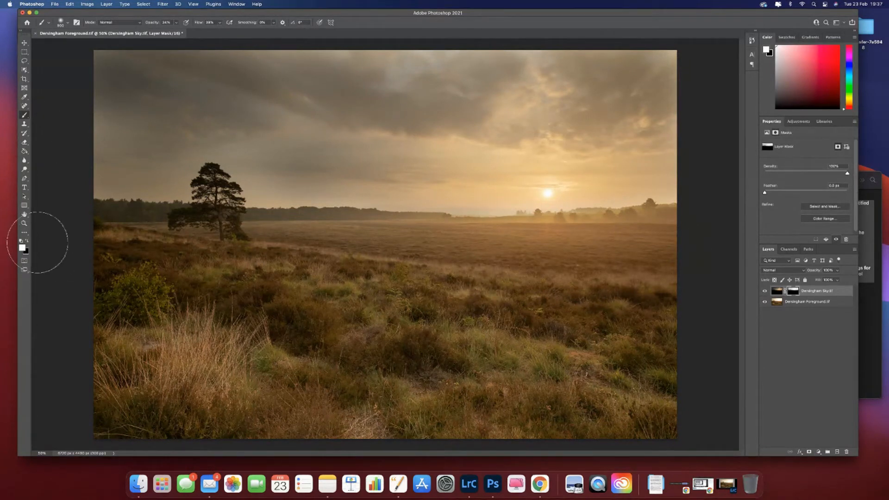
# Step: Swap the painting colour to black and brush over the clouds above the tree on the sky mask to reduce the dark sky there
pyautogui.click(28, 241)
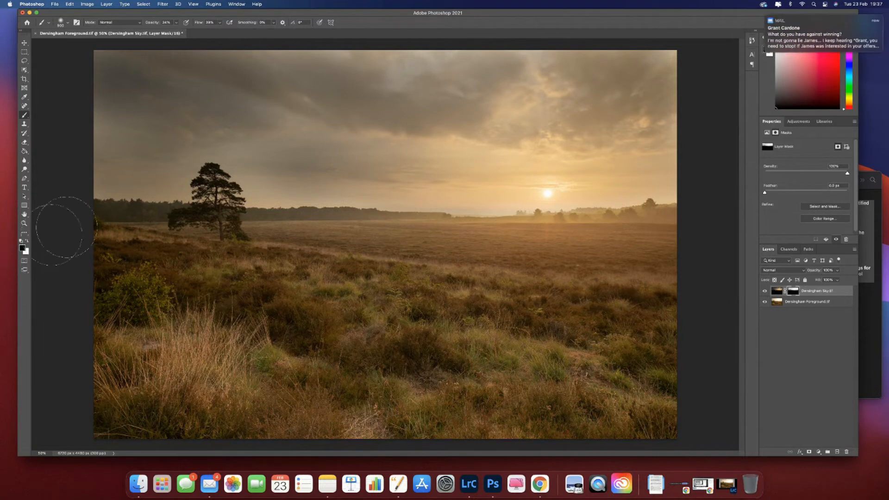
pyautogui.moveTo(235, 97)
pyautogui.mouseDown()
pyautogui.moveTo(99, 60)
pyautogui.moveTo(297, 69)
pyautogui.moveTo(138, 79)
pyautogui.moveTo(367, 76)
pyautogui.moveTo(130, 102)
pyautogui.moveTo(277, 117)
pyautogui.moveTo(79, 119)
pyautogui.moveTo(214, 136)
pyautogui.moveTo(107, 163)
pyautogui.moveTo(329, 175)
pyautogui.moveTo(333, 132)
pyautogui.moveTo(378, 79)
pyautogui.moveTo(627, 70)
pyautogui.moveTo(129, 67)
pyautogui.moveTo(195, 93)
pyautogui.mouseUp()
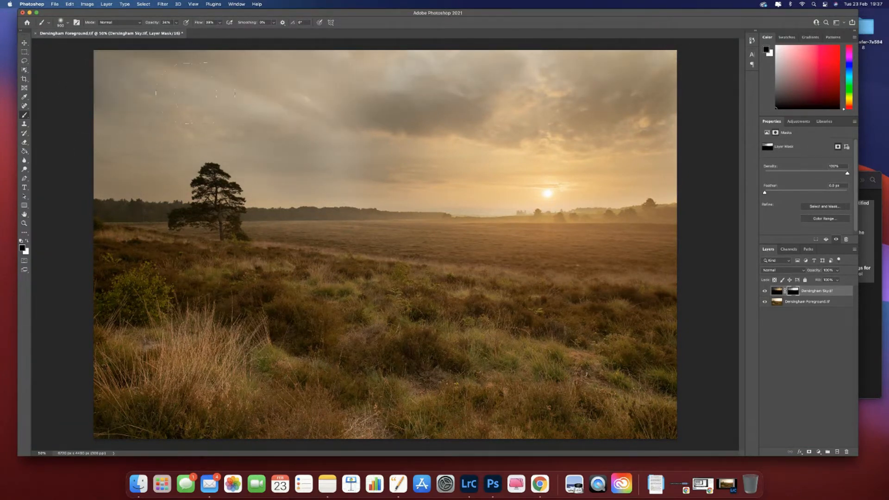
pyautogui.moveTo(272, 104)
pyautogui.mouseDown()
pyautogui.moveTo(297, 121)
pyautogui.moveTo(248, 129)
pyautogui.moveTo(148, 71)
pyautogui.mouseUp()
# Step: Lower the brush opacity and flow below 20%, then brush black lightly across the sky mask, checking coverage with the foreground layer hidden
pyautogui.click(176, 22)
pyautogui.moveTo(177, 30)
pyautogui.mouseDown()
pyautogui.moveTo(169, 32)
pyautogui.moveTo(212, 33)
pyautogui.mouseUp()
pyautogui.click(219, 23)
pyautogui.moveTo(362, 114)
pyautogui.mouseDown()
pyautogui.moveTo(463, 115)
pyautogui.moveTo(298, 115)
pyautogui.moveTo(469, 109)
pyautogui.moveTo(287, 113)
pyautogui.moveTo(518, 109)
pyautogui.moveTo(319, 111)
pyautogui.moveTo(332, 153)
pyautogui.moveTo(417, 159)
pyautogui.moveTo(224, 129)
pyautogui.moveTo(459, 99)
pyautogui.moveTo(153, 123)
pyautogui.mouseUp()
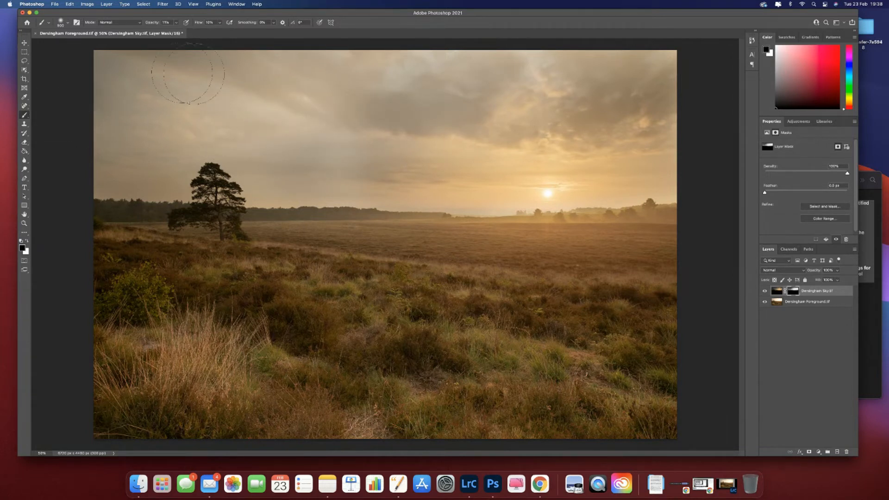
pyautogui.moveTo(116, 67); pyautogui.dragTo(257, 70)
pyautogui.moveTo(220, 112)
pyautogui.mouseDown()
pyautogui.moveTo(199, 148)
pyautogui.moveTo(346, 181)
pyautogui.moveTo(395, 171)
pyautogui.moveTo(454, 88)
pyautogui.moveTo(670, 72)
pyautogui.mouseUp()
pyautogui.click(764, 303)
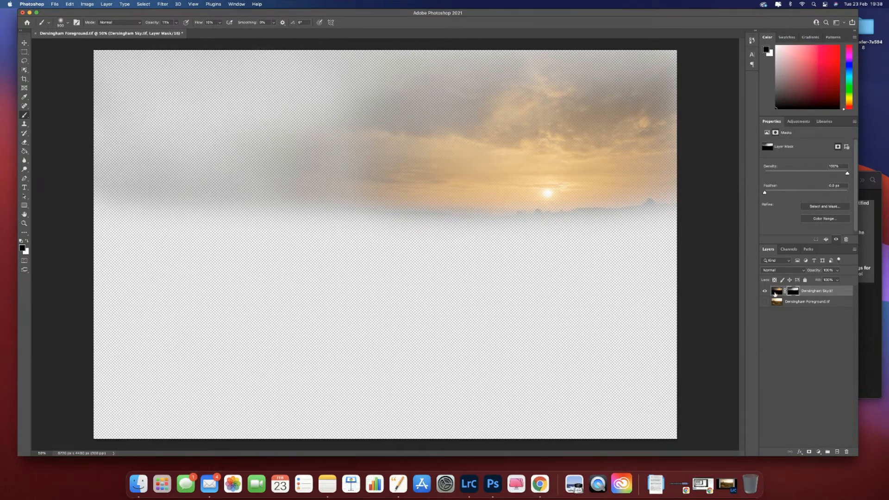
pyautogui.click(764, 302)
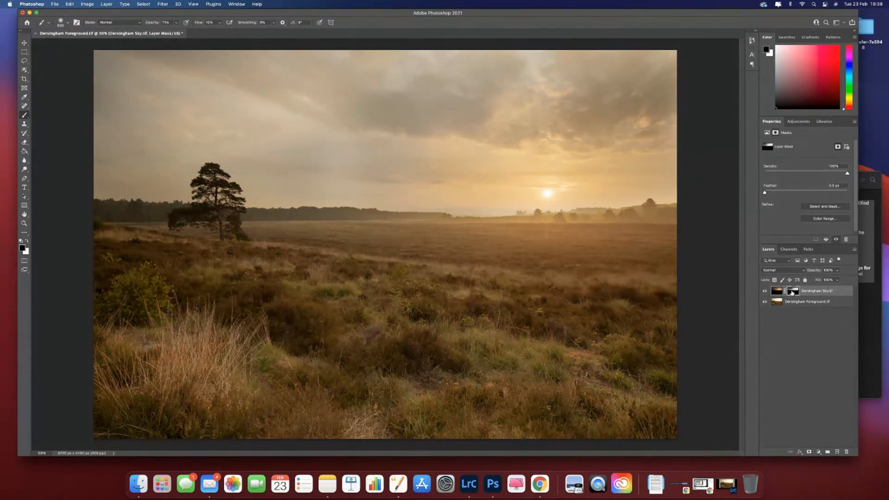
# Step: Add a Levels adjustment clipped to the Dersingham Sky layer and brighten its midtones to about 1.37
pyautogui.click(781, 293)
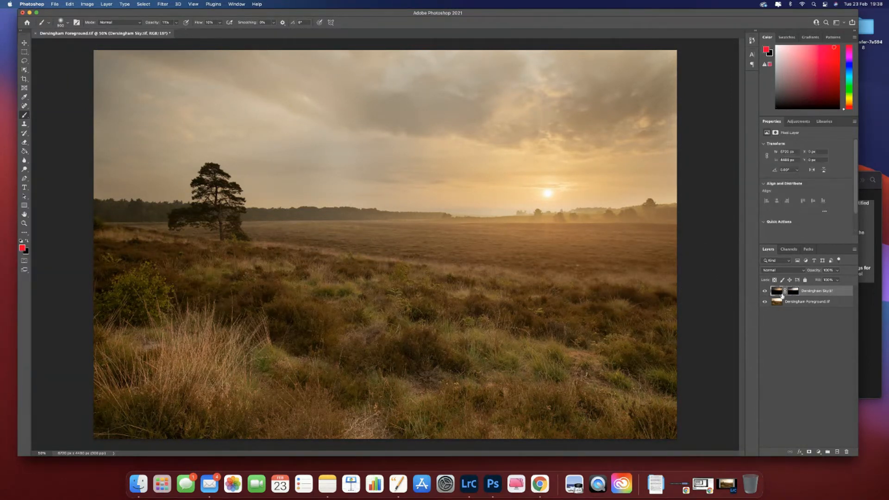
pyautogui.click(818, 452)
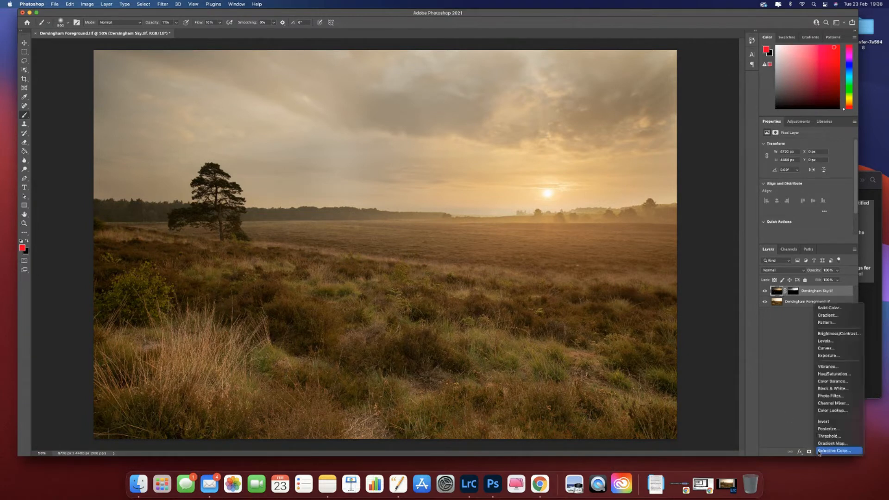
pyautogui.click(825, 341)
pyautogui.moveTo(810, 198); pyautogui.dragTo(804, 198)
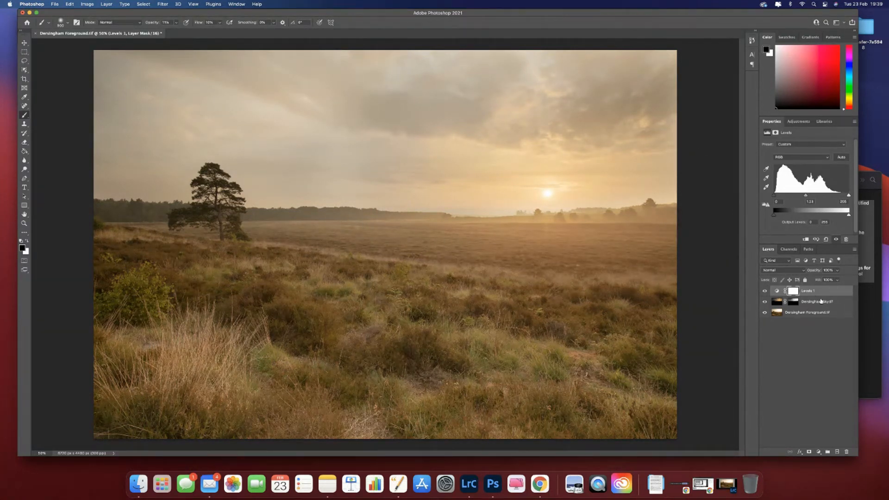
pyautogui.moveTo(820, 300); pyautogui.dragTo(821, 295)
pyautogui.keyDown('alt'); pyautogui.click(822, 296); pyautogui.keyUp('alt')
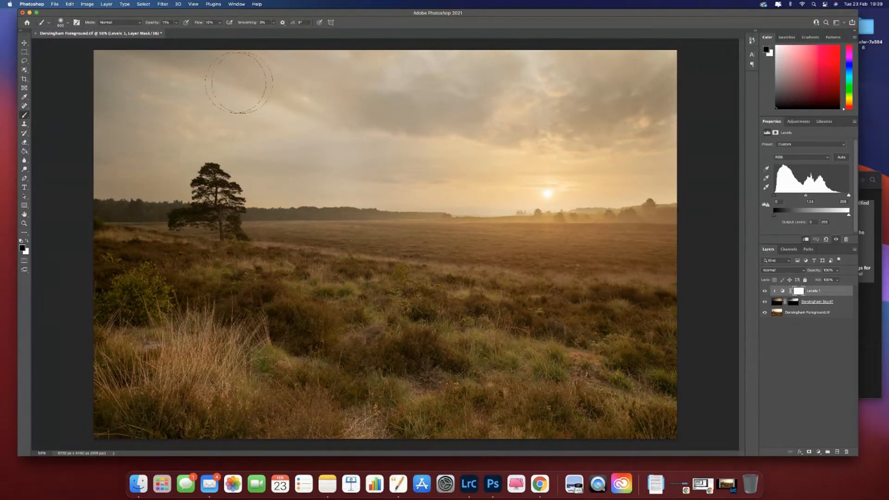
pyautogui.moveTo(805, 196)
pyautogui.mouseDown()
pyautogui.moveTo(817, 195)
pyautogui.moveTo(786, 197)
pyautogui.moveTo(850, 196)
pyautogui.moveTo(797, 196)
pyautogui.moveTo(806, 197)
pyautogui.mouseUp()
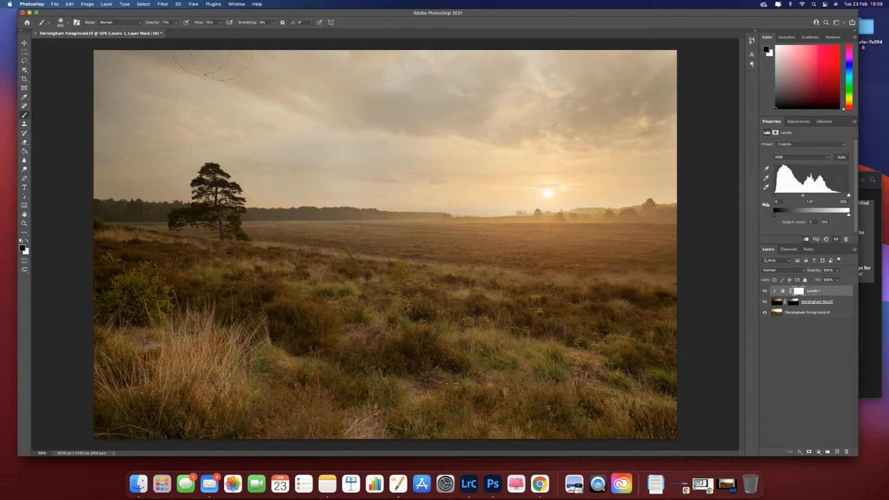
pyautogui.click(87, 4)
pyautogui.moveTo(92, 24)
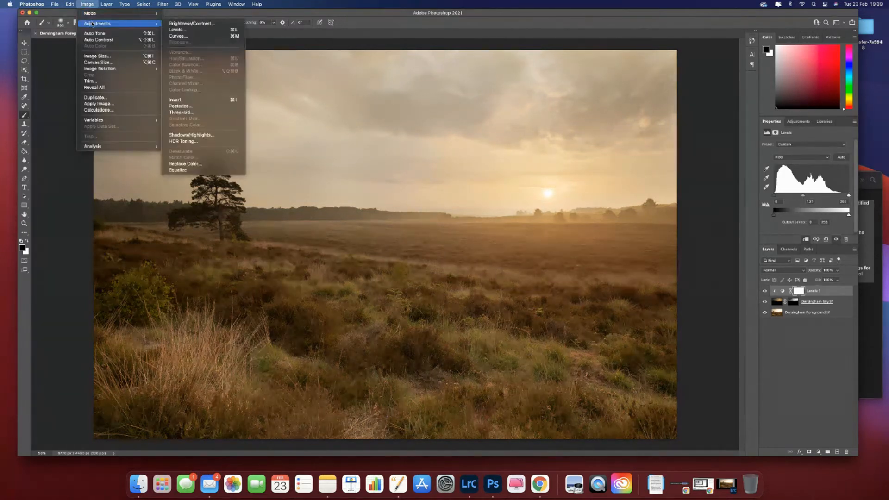
pyautogui.click(88, 4)
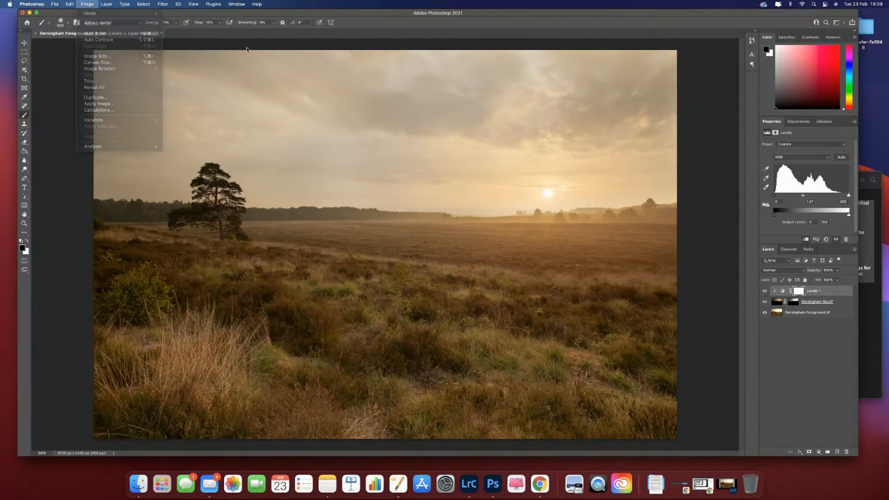
# Step: Apply a Photo Filter directly to the Dersingham Sky image, using Warming Filter (85) with the density raised above 25%
pyautogui.click(777, 301)
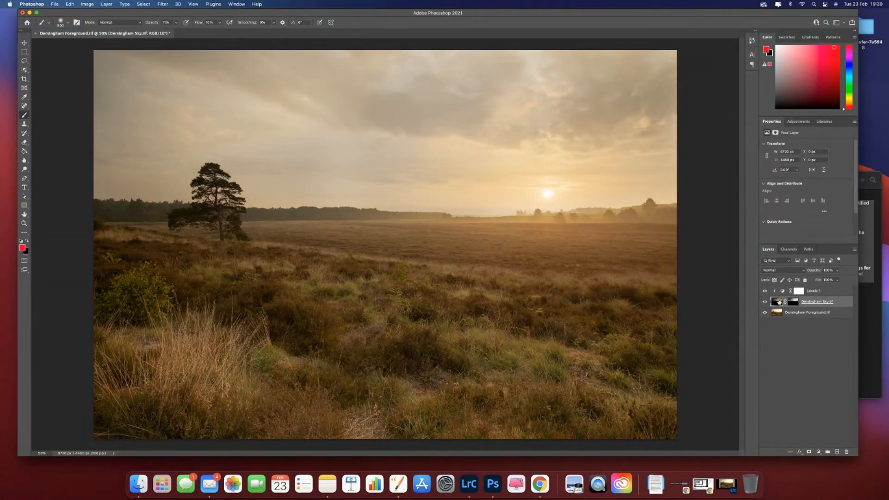
pyautogui.click(87, 5)
pyautogui.moveTo(97, 24)
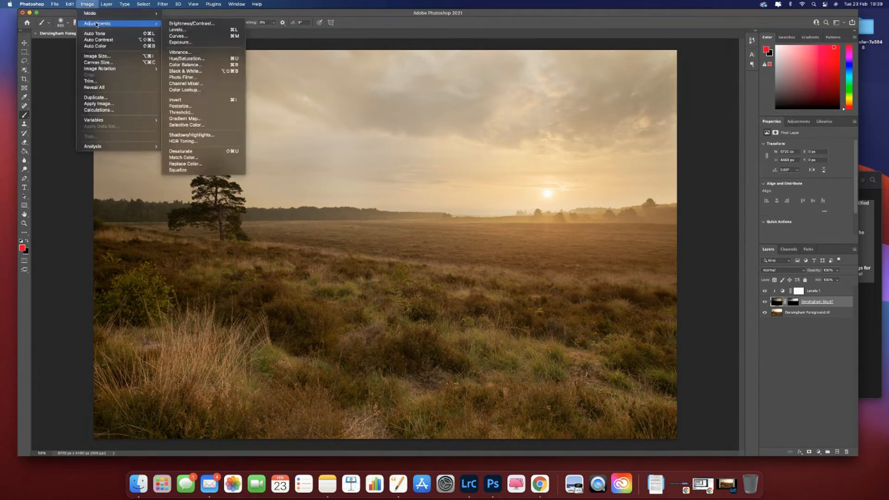
pyautogui.click(199, 79)
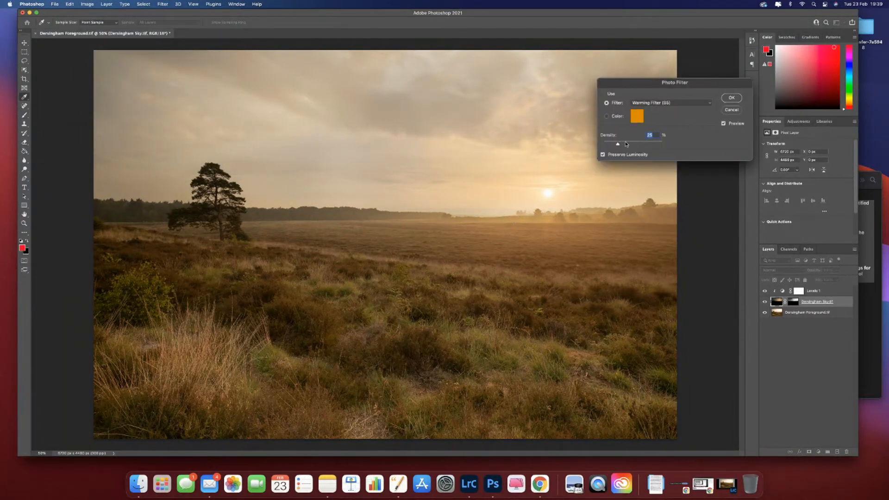
pyautogui.moveTo(626, 146)
pyautogui.mouseDown()
pyautogui.moveTo(645, 146)
pyautogui.moveTo(631, 145)
pyautogui.mouseUp()
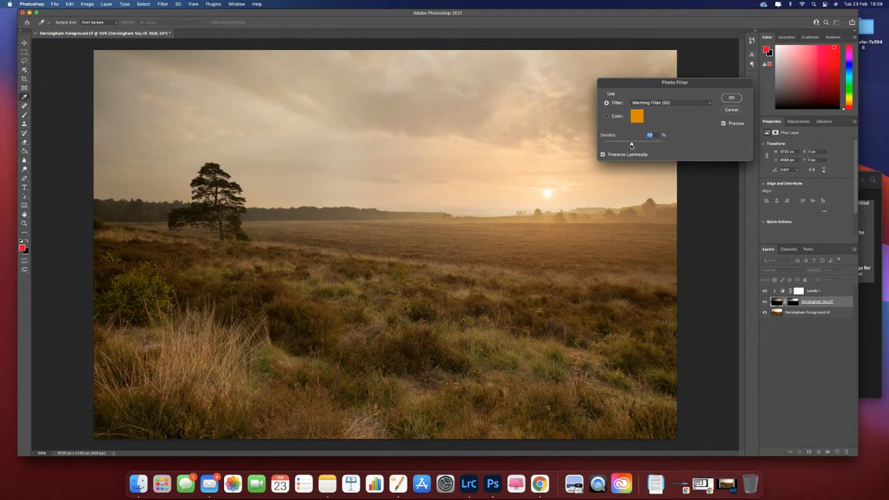
pyautogui.click(736, 99)
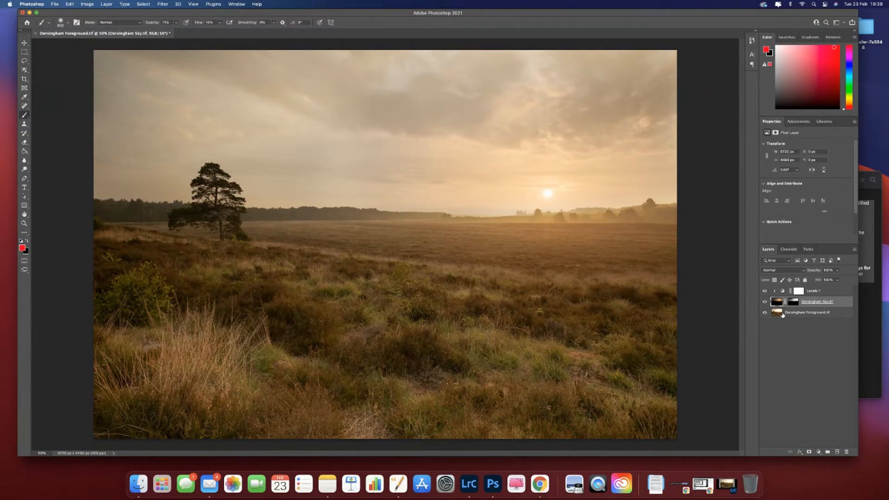
# Step: Try adding a Photo Filter adjustment layer above the foreground layer and moving it above the sky layer as a clipped adjustment
pyautogui.click(779, 313)
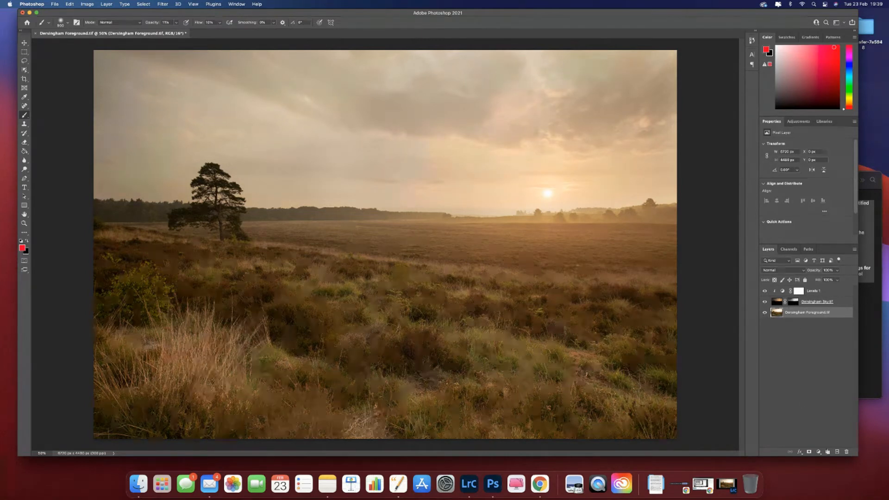
pyautogui.click(817, 452)
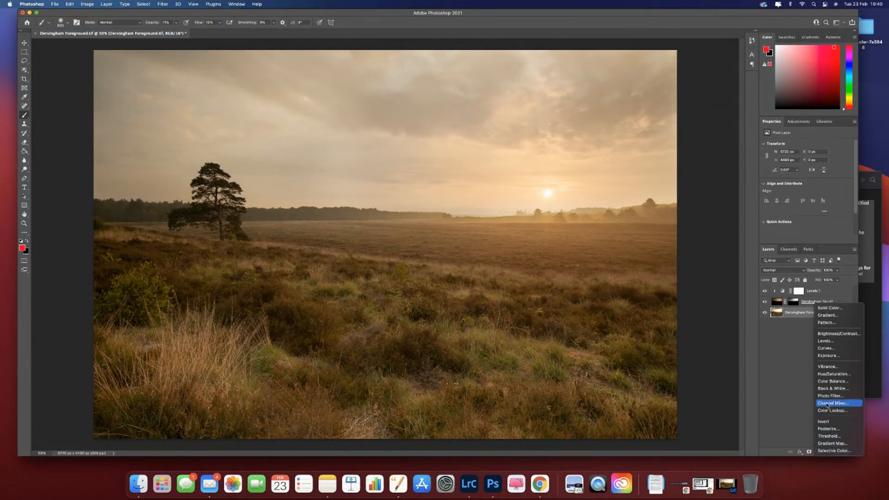
pyautogui.click(831, 396)
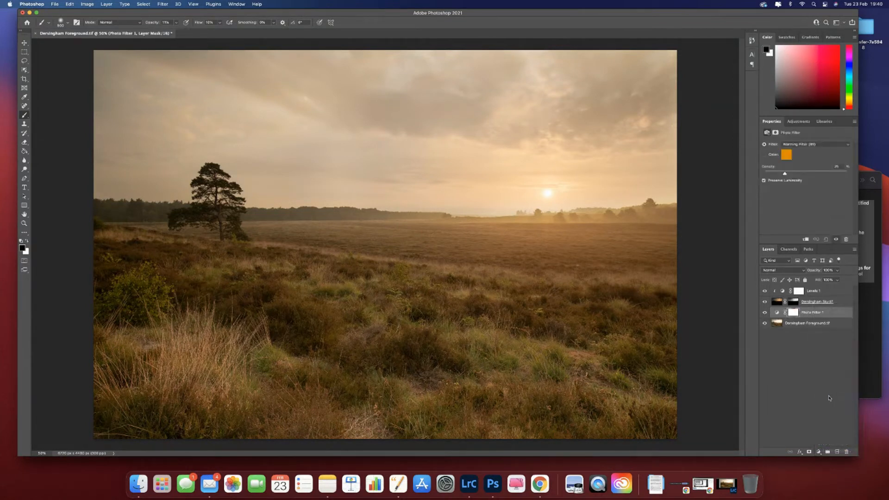
pyautogui.moveTo(815, 313); pyautogui.dragTo(820, 299)
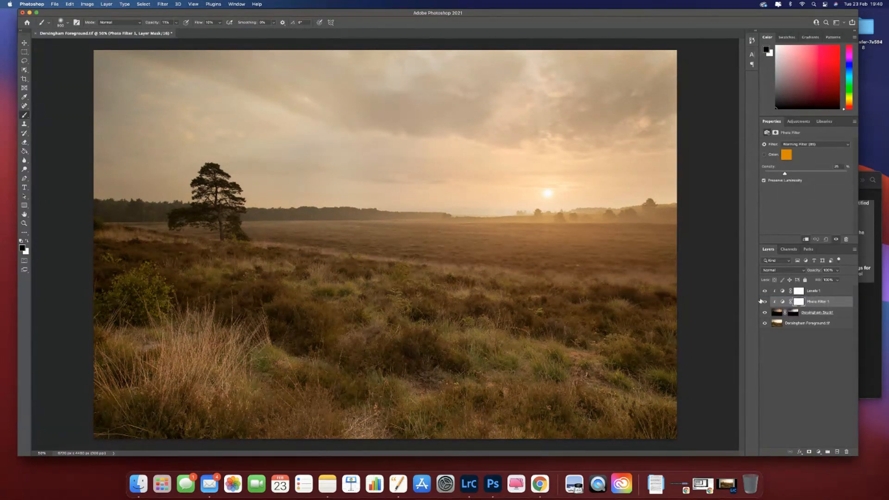
# Step: Delete the Photo Filter adjustment layer
pyautogui.click(783, 301)
pyautogui.press('BackSpace')
pyautogui.click(833, 304)
pyautogui.moveTo(834, 304); pyautogui.dragTo(850, 452)
# Step: Apply a Photo Filter directly to the Dersingham Foreground layer, using Warming Filter (85) with the density raised above 25%
pyautogui.click(788, 313)
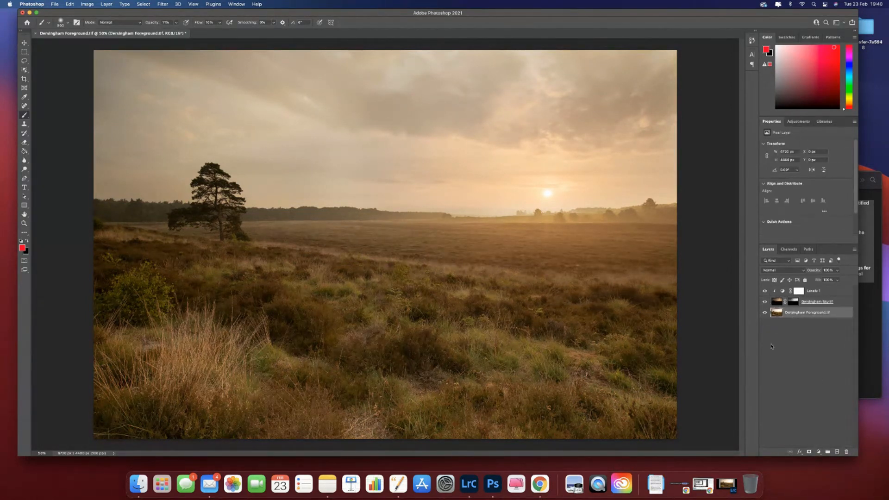
pyautogui.click(87, 4)
pyautogui.moveTo(139, 23)
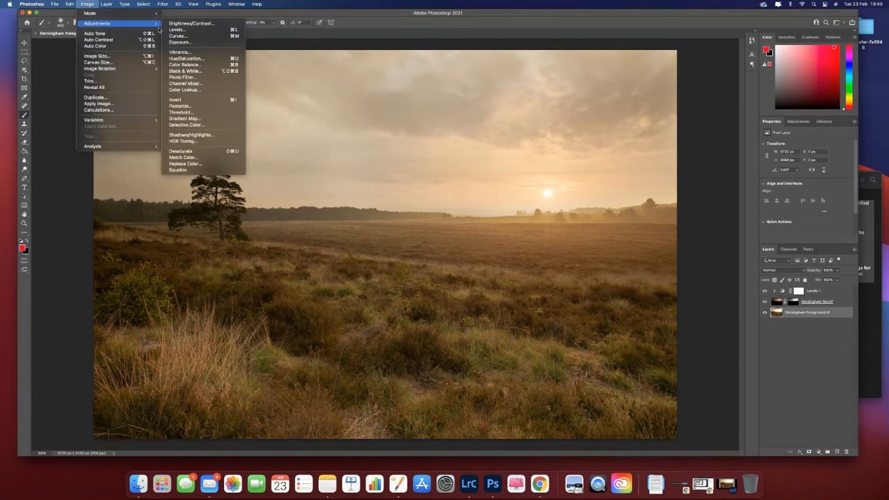
pyautogui.click(230, 78)
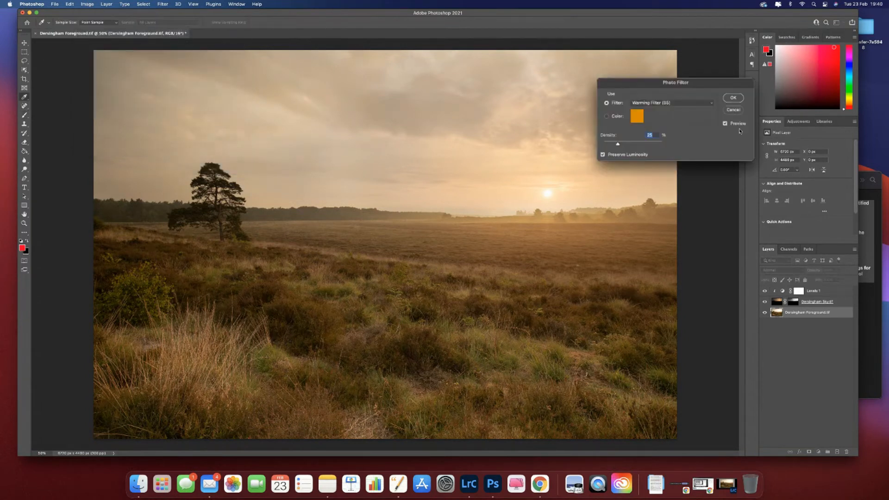
pyautogui.moveTo(632, 145); pyautogui.dragTo(636, 146)
pyautogui.click(734, 98)
pyautogui.press('b')
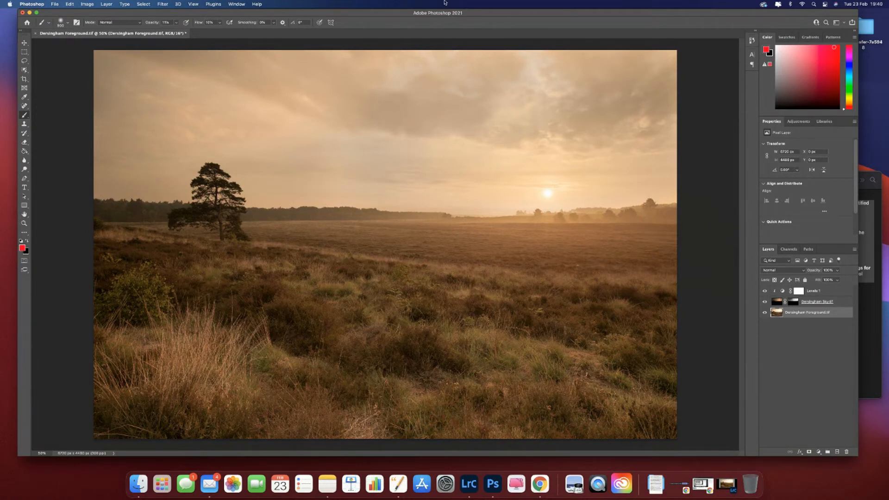
# Step: Restore the minimized Lightroom Classic window and move it lower on the screen so the Photoshop window behind stays reachable
pyautogui.moveTo(326, 13); pyautogui.dragTo(336, 125)
pyautogui.moveTo(342, 169); pyautogui.dragTo(303, 36)
pyautogui.click(727, 486)
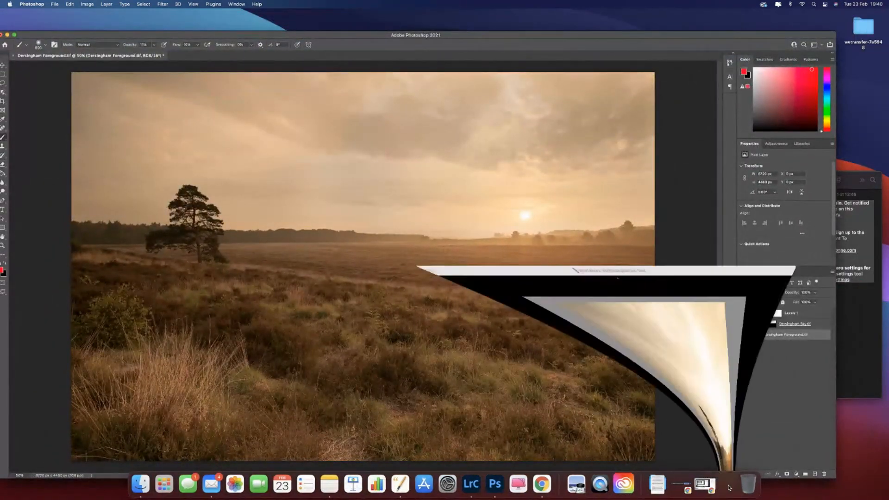
pyautogui.moveTo(283, 18); pyautogui.dragTo(307, 214)
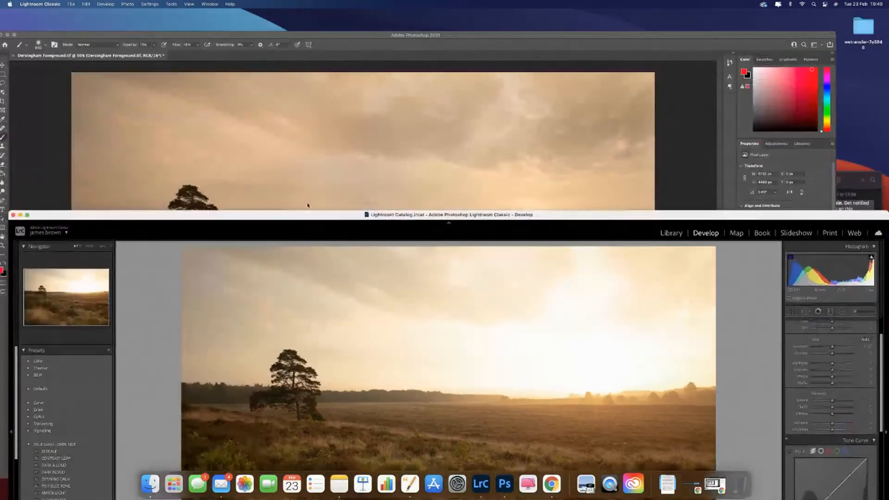
# Step: Switch back to Photoshop and save the blended image
pyautogui.click(304, 38)
pyautogui.moveTo(304, 38); pyautogui.dragTo(319, 16)
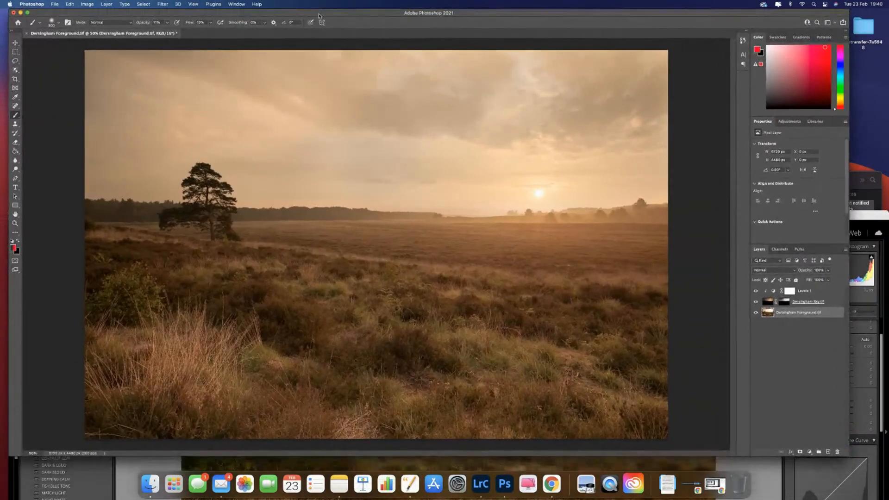
pyautogui.click(54, 4)
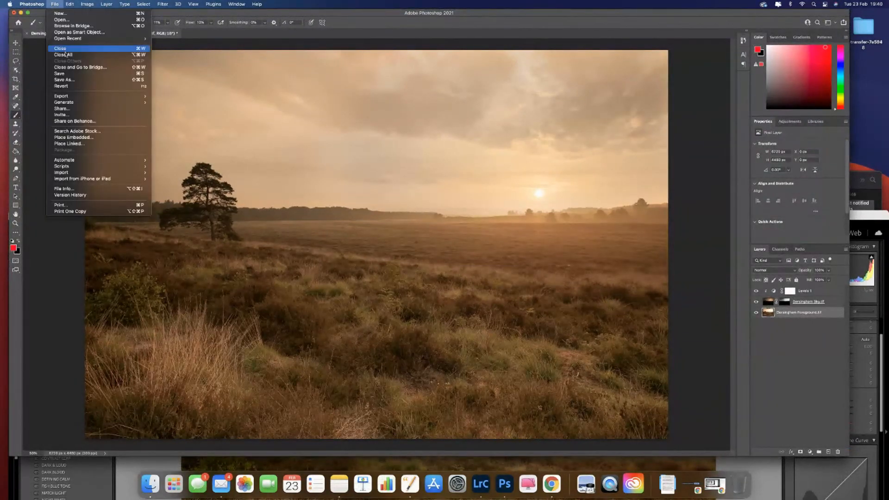
pyautogui.click(72, 75)
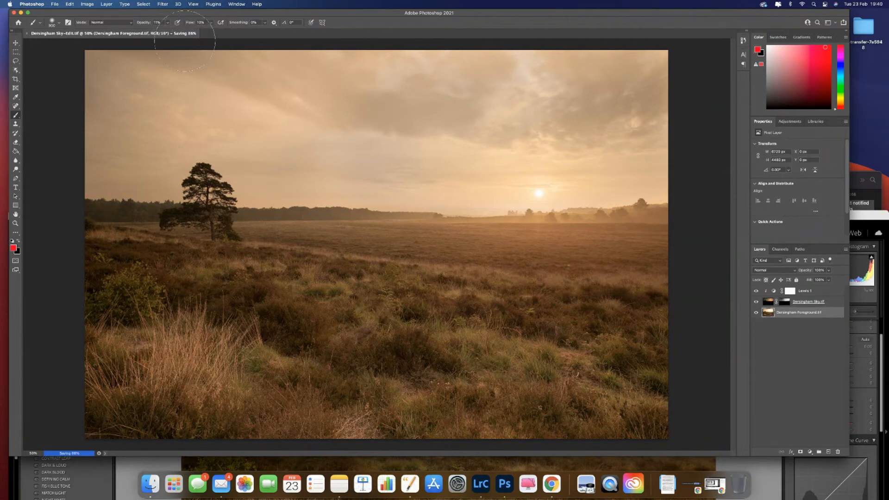
# Step: Minimize Photoshop and reposition the Lightroom Classic window so the saved edit is shown in full
pyautogui.moveTo(220, 12); pyautogui.dragTo(326, 361)
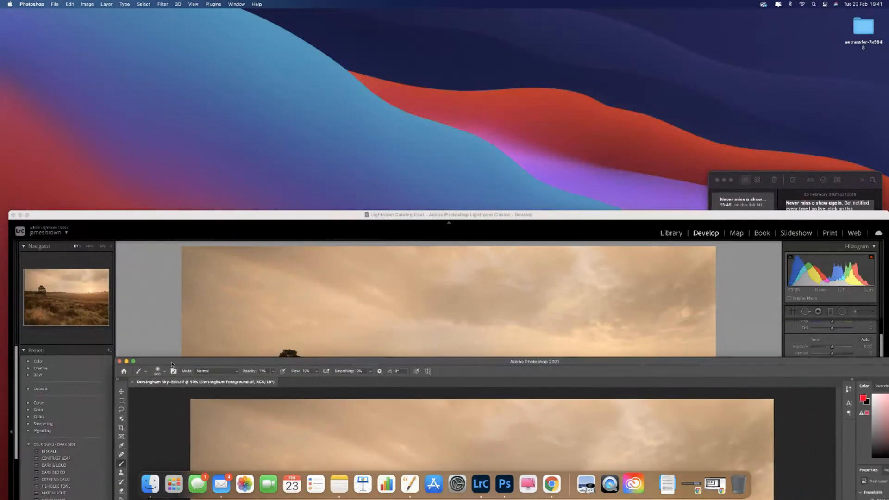
pyautogui.click(127, 363)
pyautogui.moveTo(173, 218); pyautogui.dragTo(170, 17)
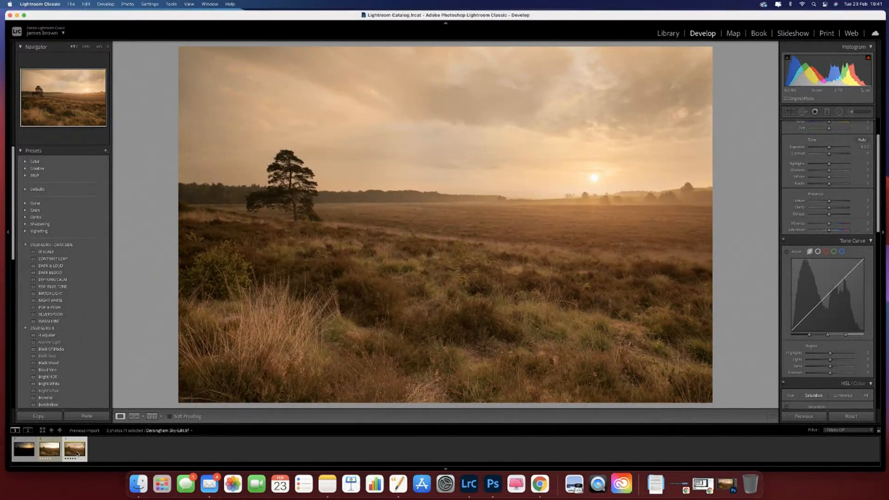
# Step: Compare the blended edit with the original foreground and sky exposures in Lightroom Classic
pyautogui.click(50, 450)
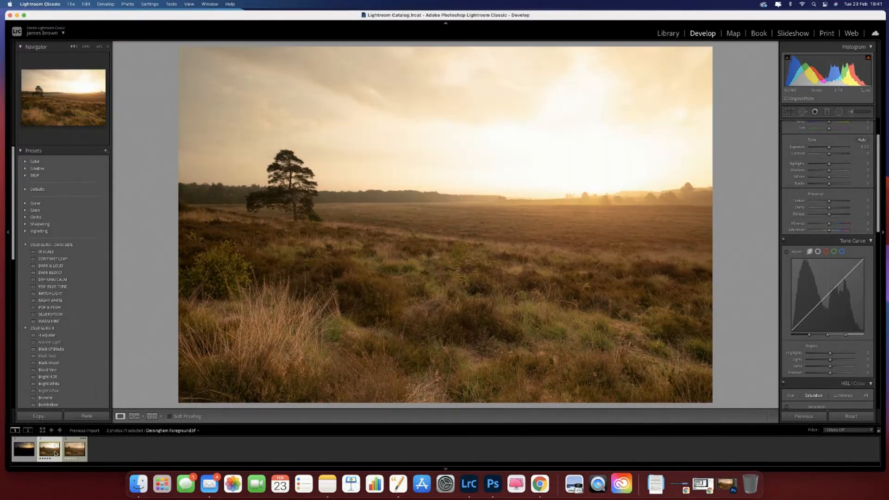
pyautogui.click(80, 452)
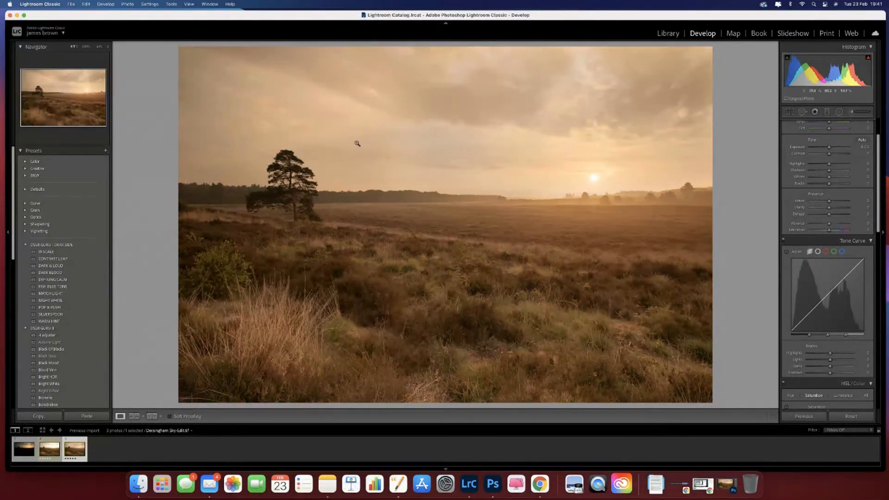
pyautogui.click(24, 449)
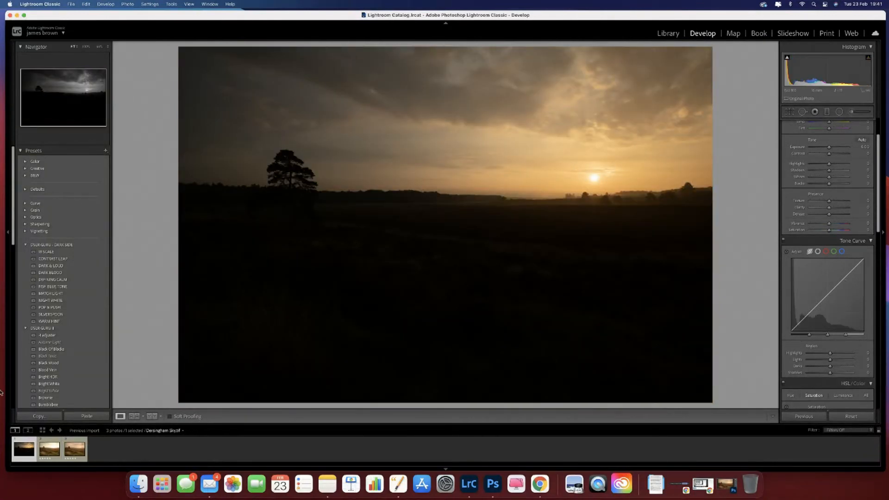
pyautogui.click(42, 452)
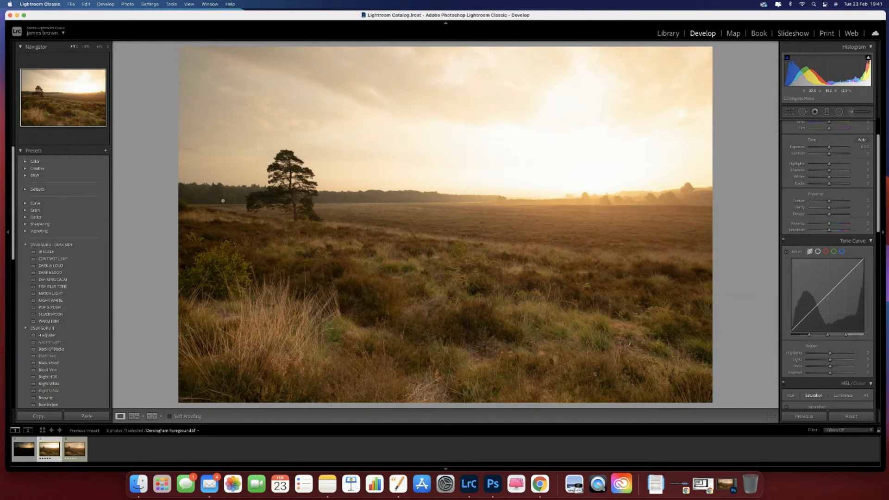
# Step: Select the blended Dersingham edit and set Highlights to −42, Shadows to −31, Whites to −10 and Blacks to +9
pyautogui.click(73, 456)
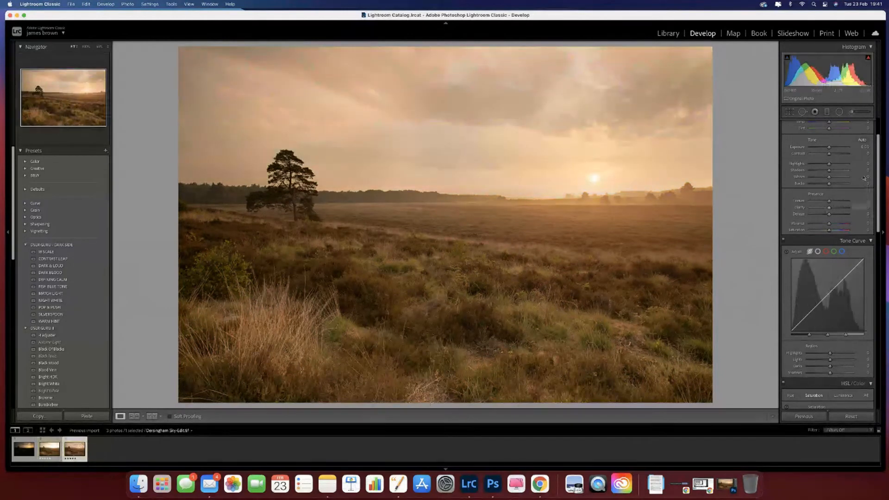
pyautogui.scroll(1, 855, 160)
pyautogui.scroll(2, 856, 160)
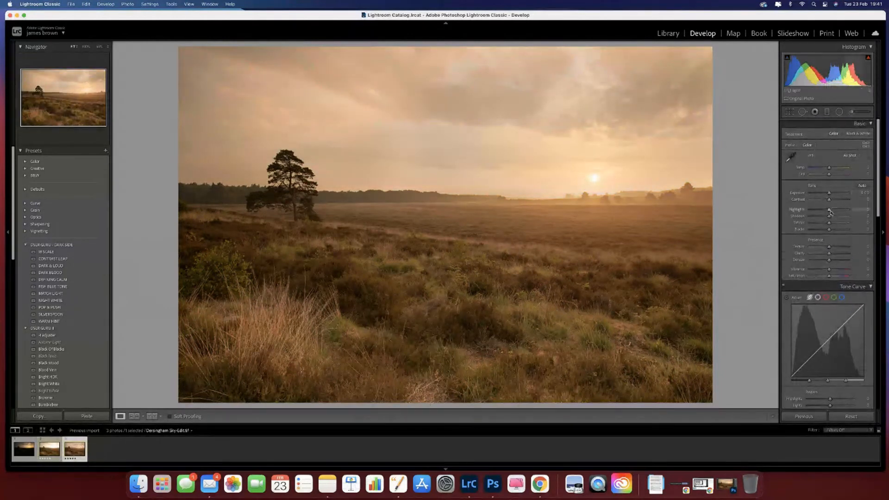
pyautogui.moveTo(831, 210); pyautogui.dragTo(830, 230)
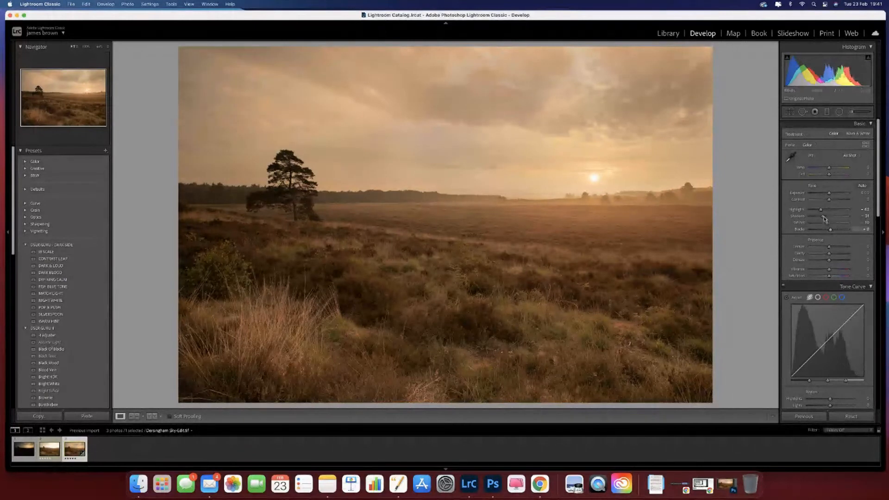
# Step: Set Texture to +15 and Clarity to +5, and shape the tone curve with Highlights +21, Lights +7, Darks −16 and a slight Shadows adjustment
pyautogui.scroll(-5, 851, 218)
pyautogui.scroll(1, 851, 217)
pyautogui.moveTo(828, 166); pyautogui.dragTo(830, 175)
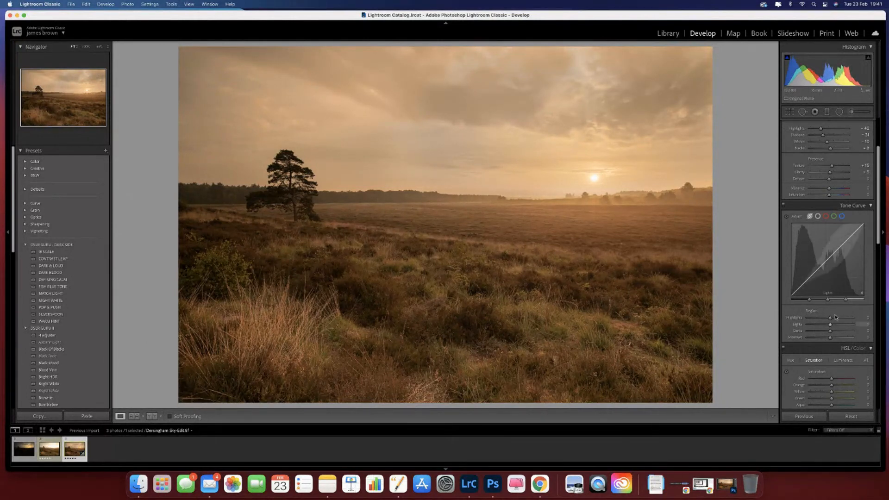
pyautogui.moveTo(829, 317); pyautogui.dragTo(831, 338)
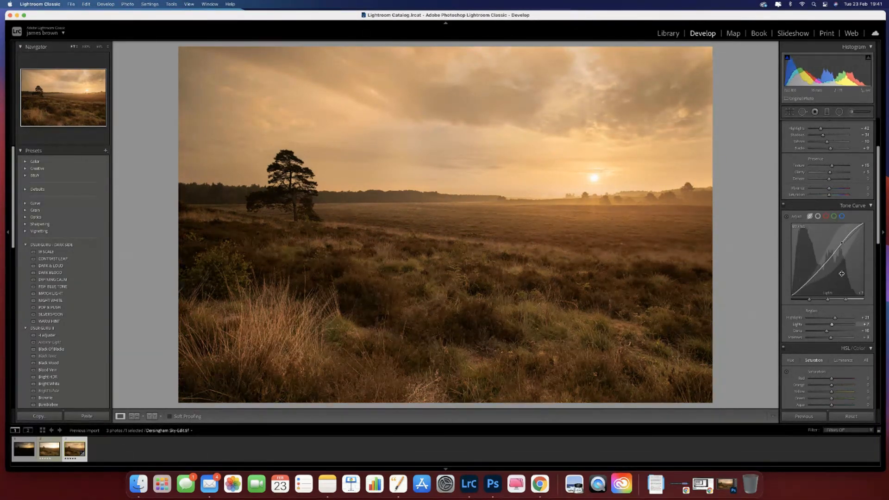
# Step: Shift the Orange hue slightly towards red and set the Yellow hue to −7 in the HSL adjustments
pyautogui.scroll(-3, 842, 275)
pyautogui.scroll(-5, 842, 275)
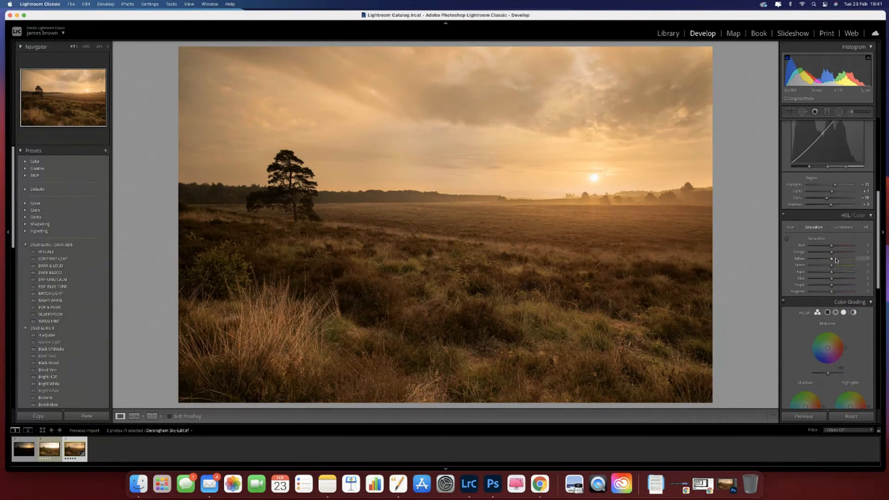
pyautogui.click(790, 227)
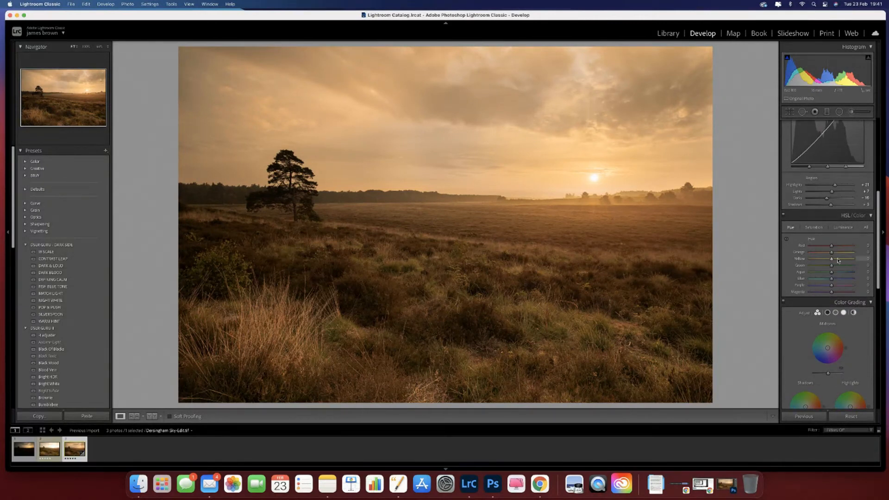
pyautogui.moveTo(831, 253); pyautogui.dragTo(829, 255)
pyautogui.moveTo(831, 260); pyautogui.dragTo(831, 261)
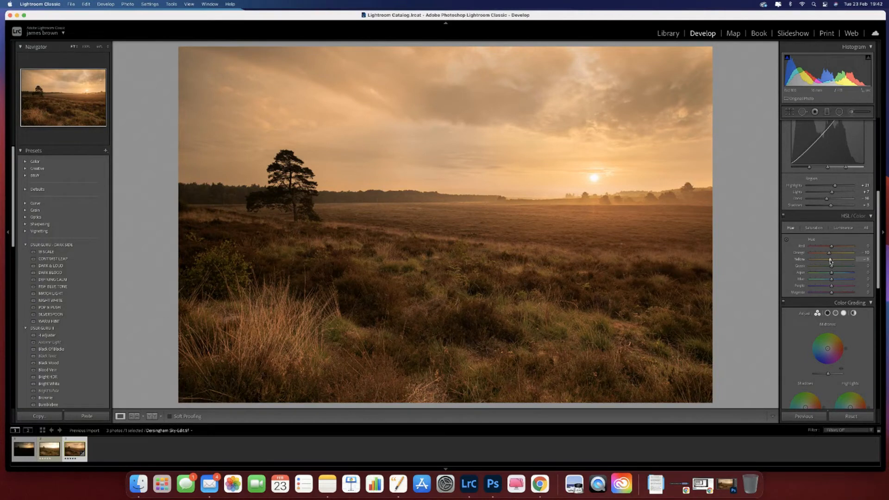
pyautogui.scroll(-1, 830, 262)
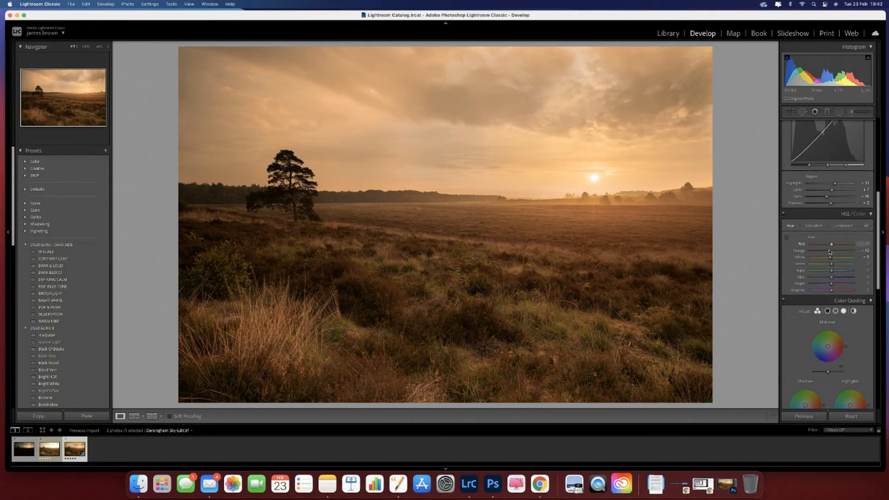
pyautogui.scroll(-1, 830, 252)
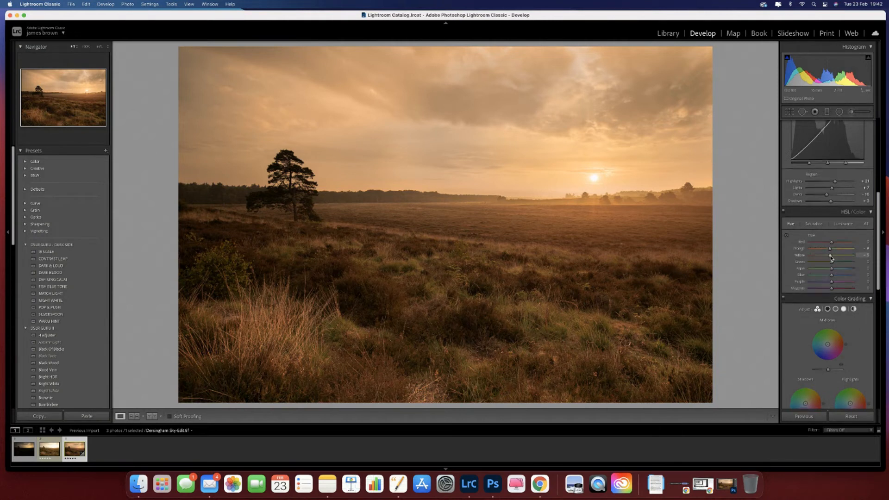
pyautogui.scroll(-1, 831, 258)
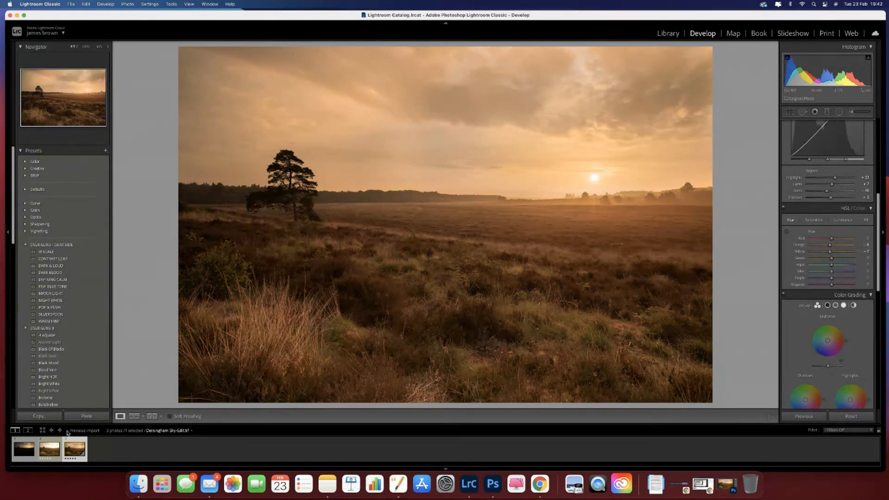
# Step: Compare the original sky and foreground exposures with the finished blended edit, ending on the blended edit
pyautogui.click(22, 451)
pyautogui.click(49, 449)
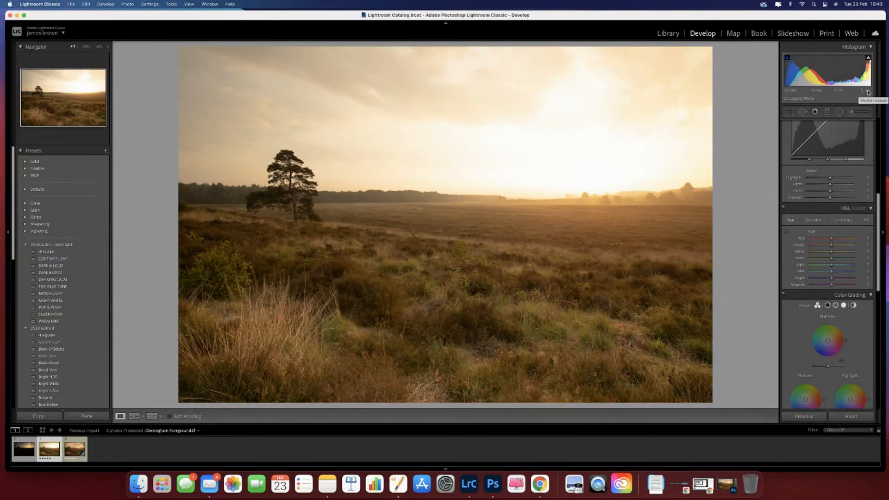
pyautogui.click(19, 452)
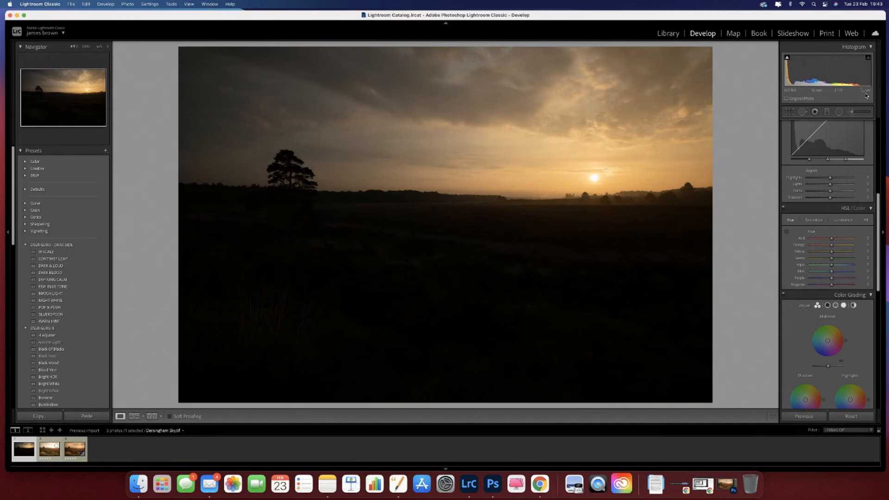
pyautogui.click(65, 448)
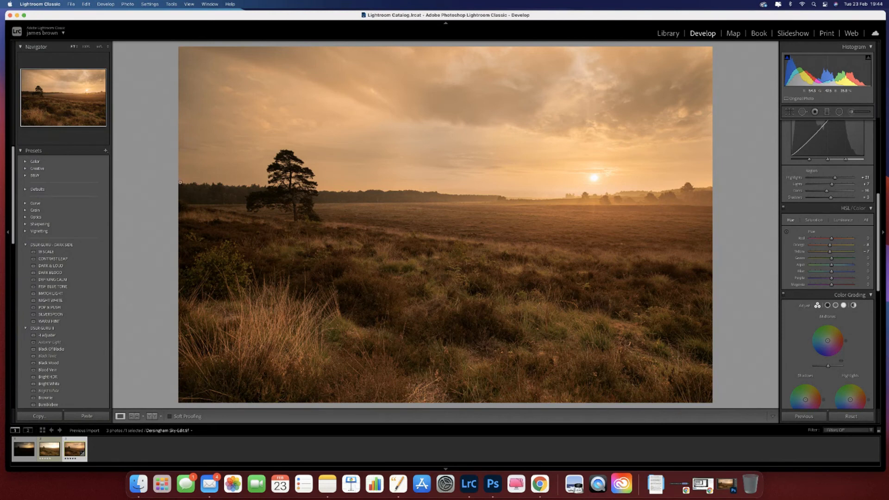
pyautogui.click(45, 455)
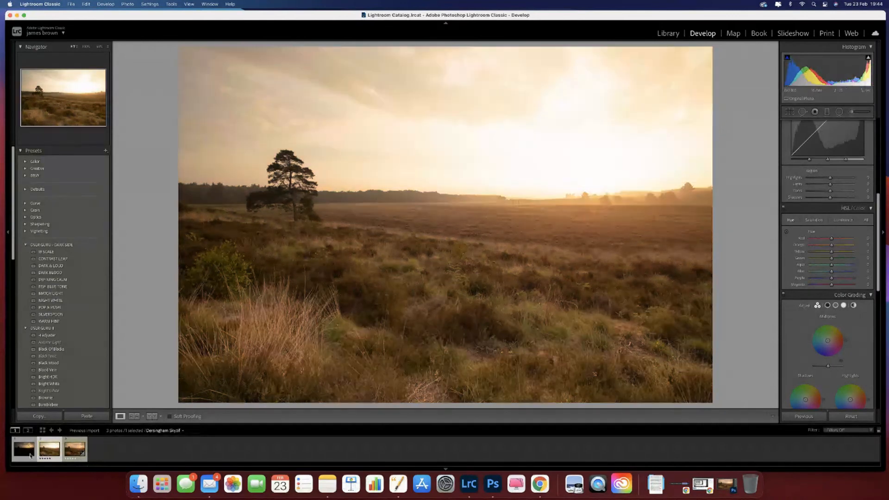
pyautogui.click(26, 455)
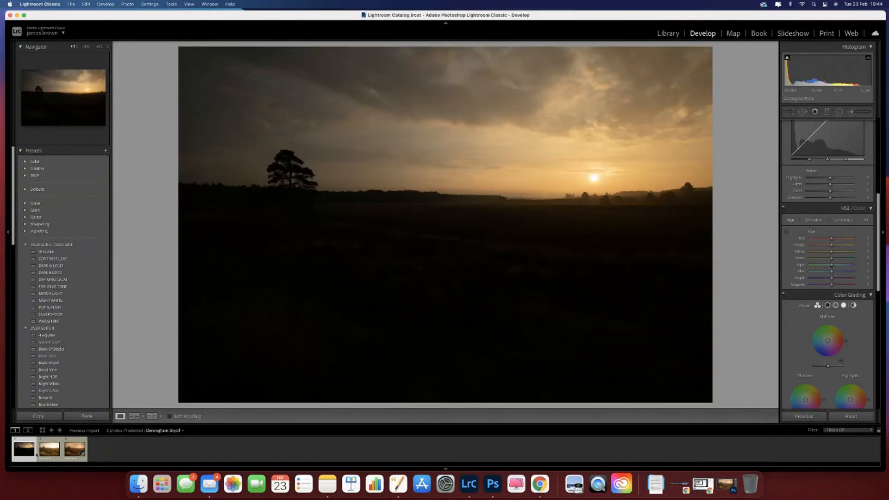
pyautogui.click(45, 453)
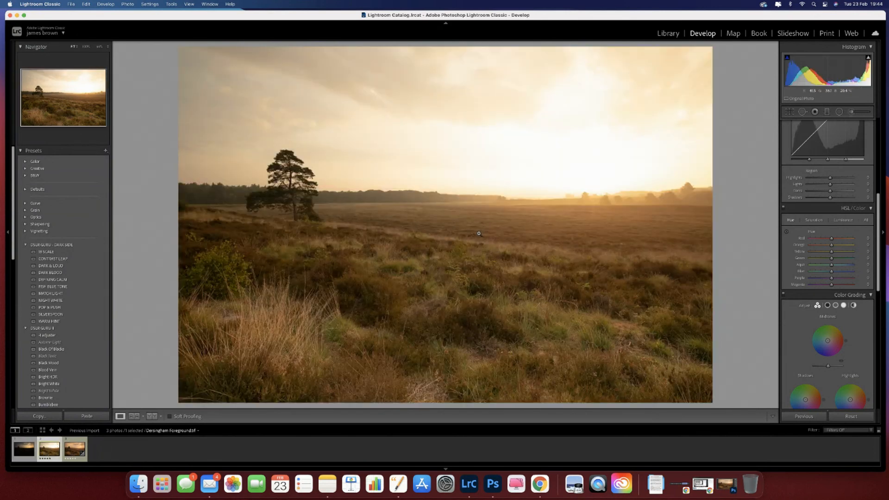
pyautogui.click(24, 449)
pyautogui.click(47, 452)
pyautogui.click(71, 459)
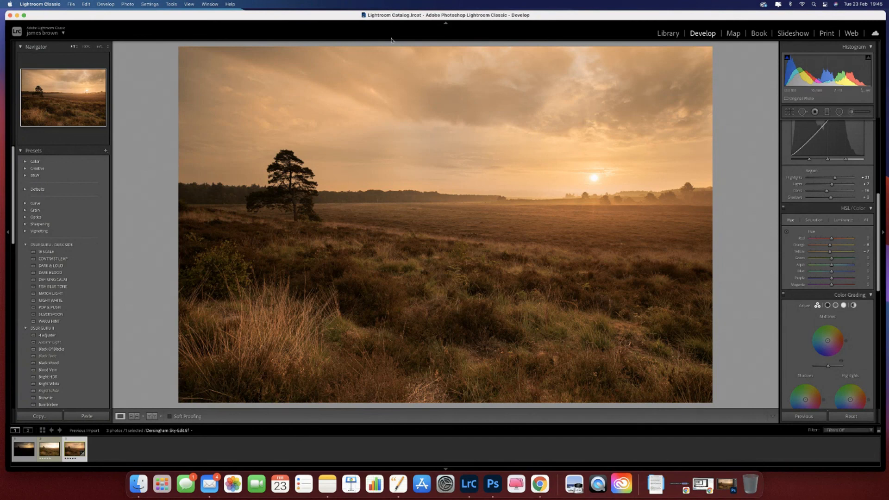
# Step: Nudge the Lightroom Classic window aside, switch to StreamYard in Chrome and end the broadcast
pyautogui.moveTo(265, 17); pyautogui.dragTo(258, 17)
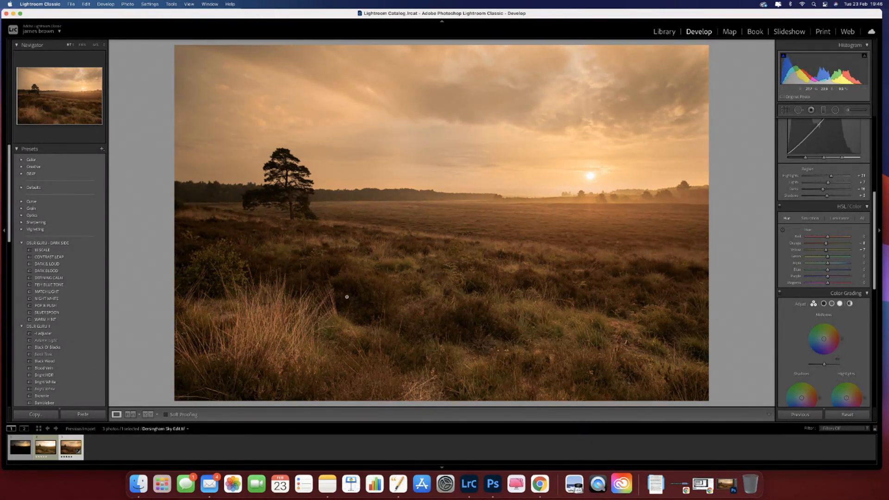
pyautogui.click(701, 482)
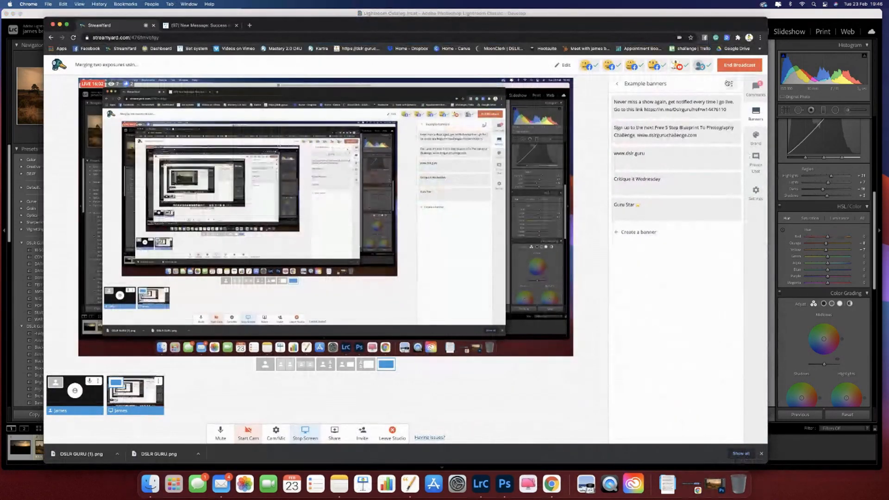
pyautogui.click(735, 66)
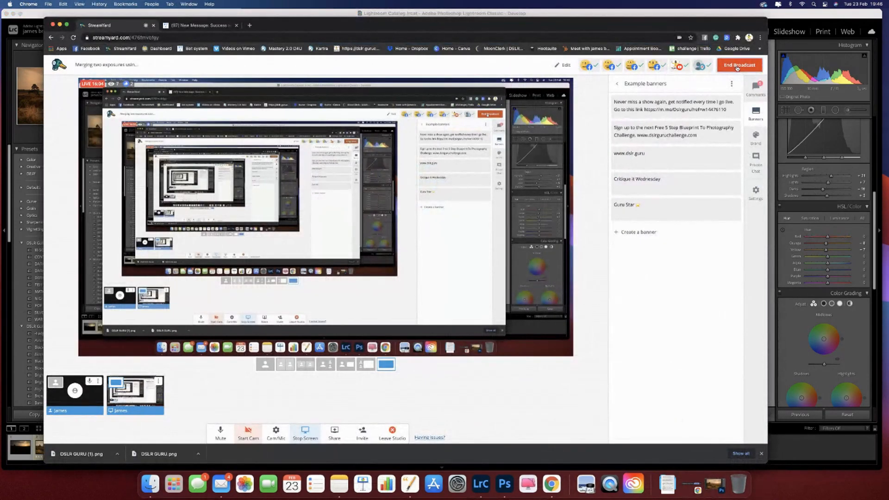